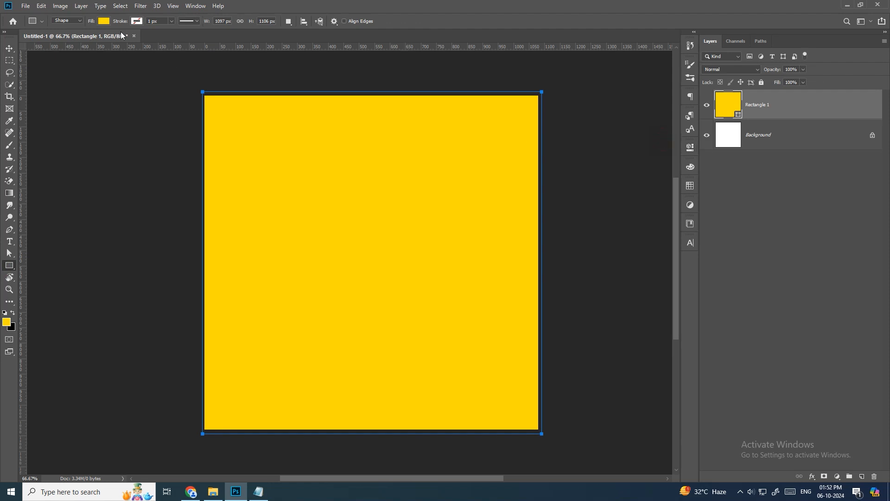
# Change the background rectangle's fill colour to #ffeac8.
pyautogui.click(103, 21)
pyautogui.click(146, 40)
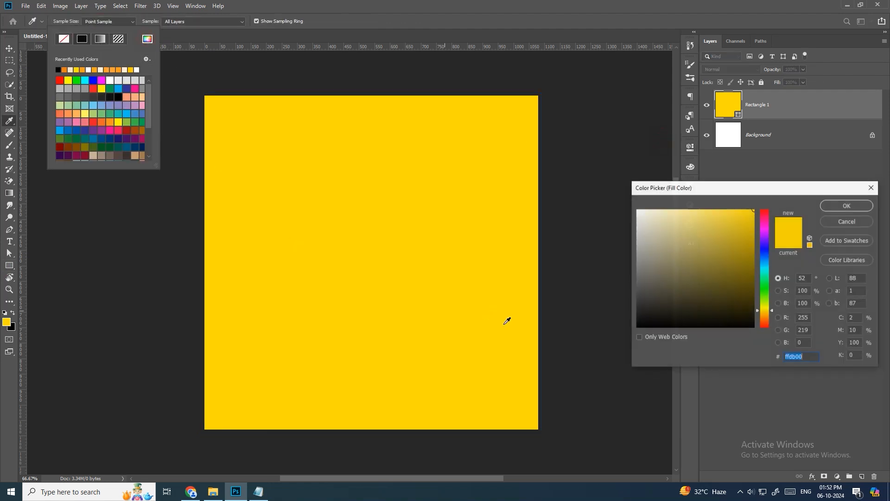
pyautogui.write('ff')
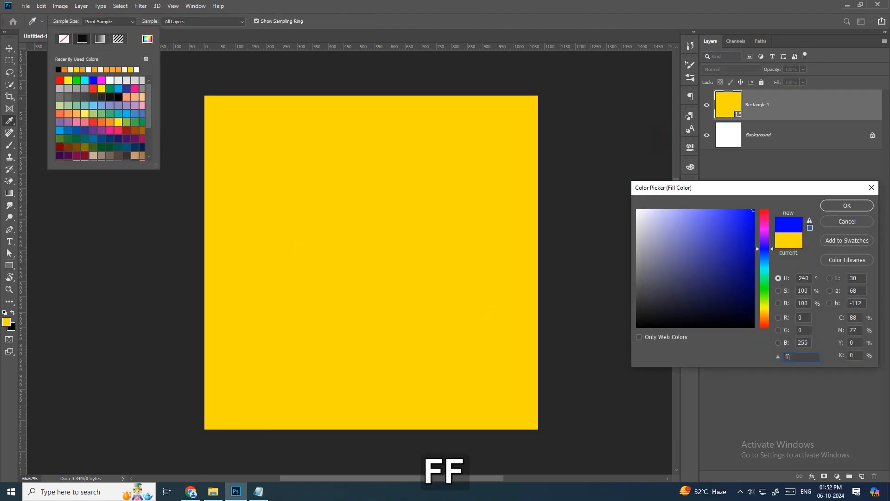
pyautogui.write('eac8')
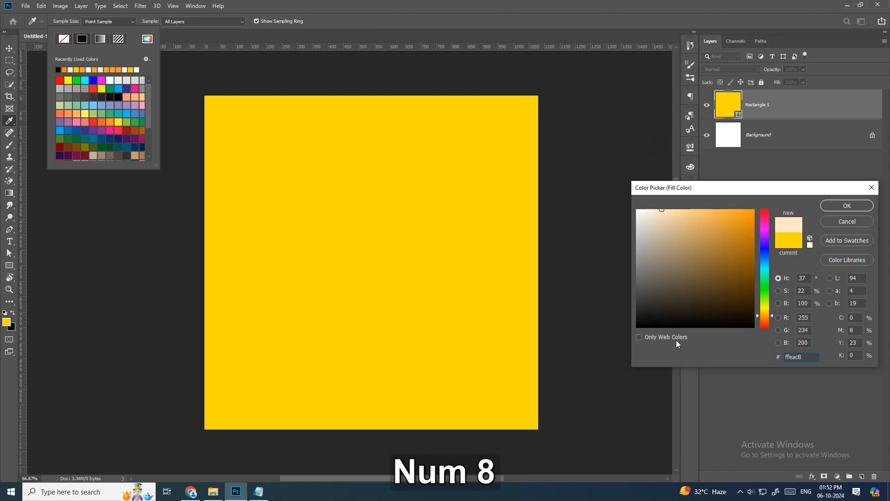
pyautogui.press('Return')
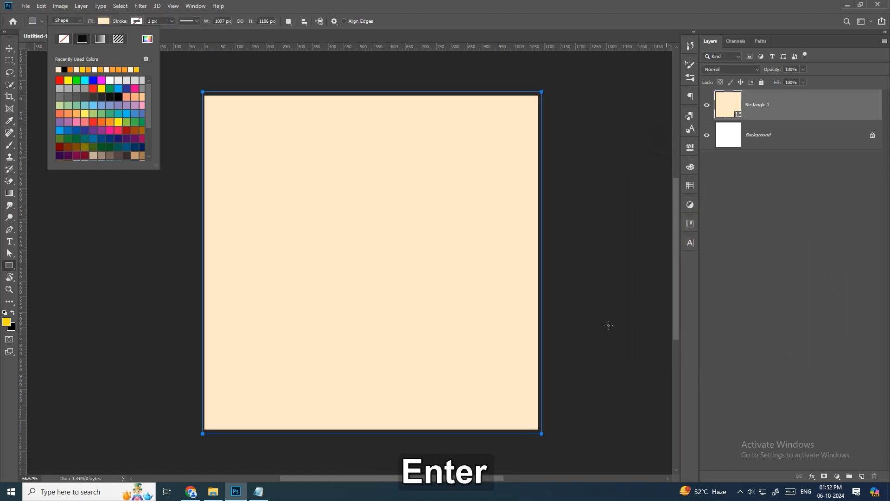
pyautogui.click(14, 51)
pyautogui.scroll(1, 415, 216)
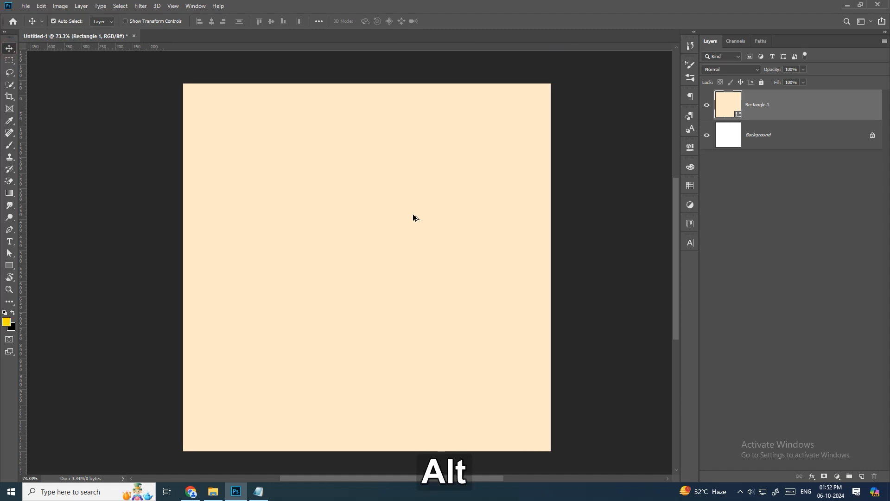
pyautogui.press('ctrl+KP_0')
pyautogui.press('ctrl+KP_Subtract')
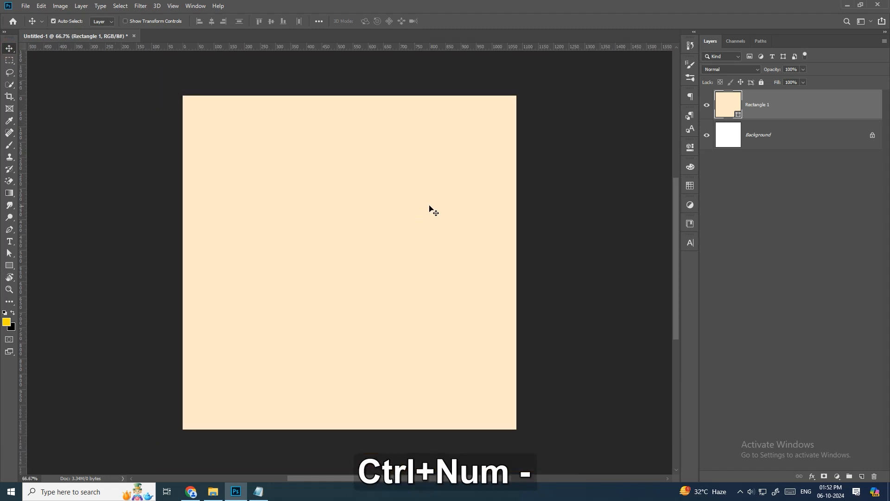
# Place the archer image img.png on the canvas, scale it down, and shift it slightly upward.
pyautogui.click(223, 480)
pyautogui.moveTo(385, 91); pyautogui.dragTo(375, 178)
pyautogui.hotkey('alt', 'Tab')
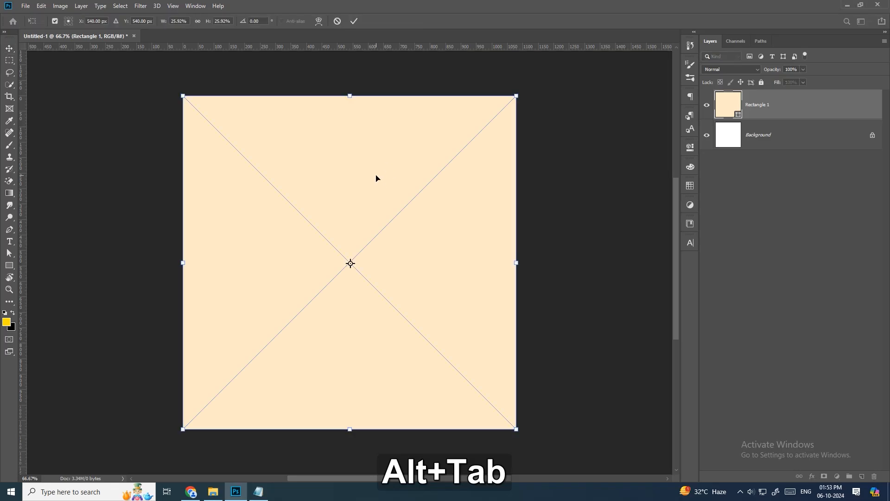
pyautogui.moveTo(514, 97); pyautogui.dragTo(470, 135)
pyautogui.press('Return')
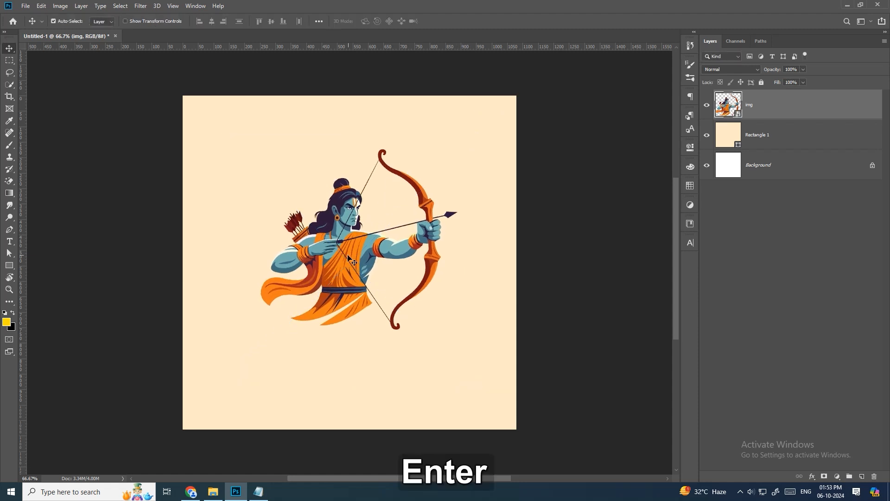
pyautogui.moveTo(349, 247); pyautogui.dragTo(348, 227)
pyautogui.click(9, 265)
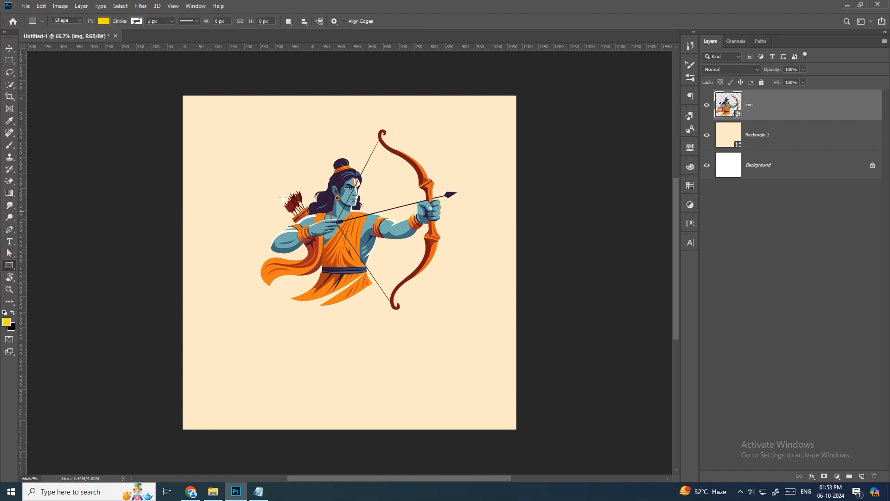
pyautogui.moveTo(259, 157)
pyautogui.mouseDown()
pyautogui.moveTo(373, 260)
pyautogui.moveTo(367, 283)
pyautogui.moveTo(364, 262)
pyautogui.mouseUp()
pyautogui.hotkey('ctrl', 'z')
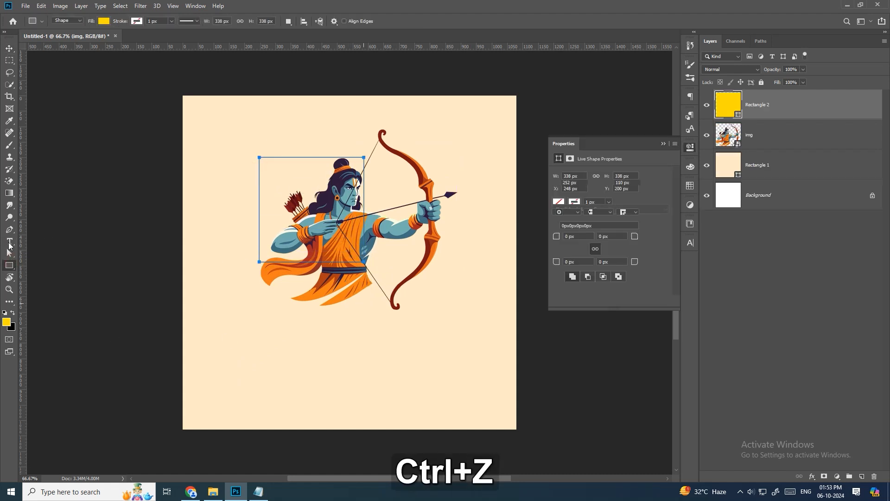
# Draw a yellow circle about 483 px in diameter over the archer with the Ellipse tool.
pyautogui.rightClick(9, 267)
pyautogui.click(45, 284)
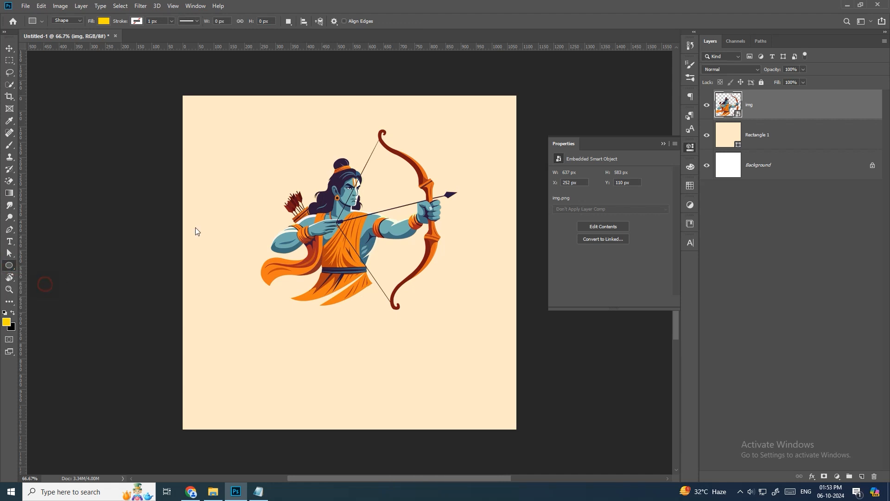
pyautogui.moveTo(255, 160); pyautogui.dragTo(406, 333)
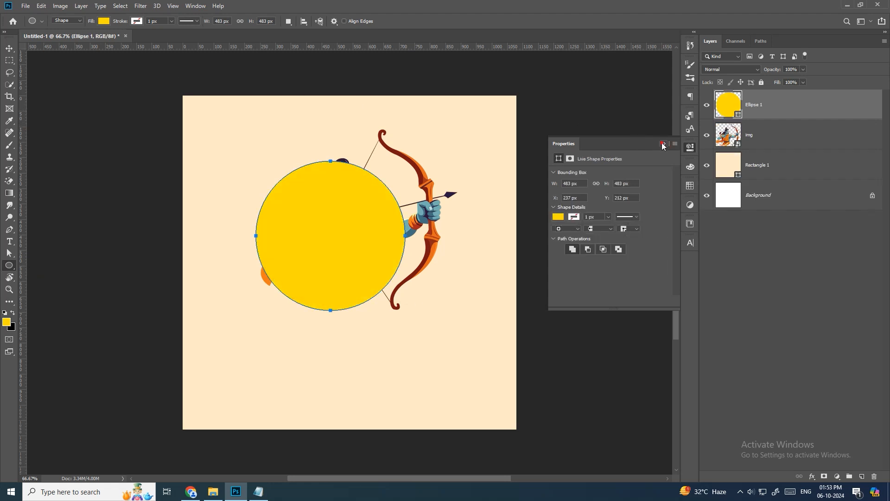
pyautogui.click(663, 144)
# Move the yellow circle's layer below the img layer so it sits behind the archer.
pyautogui.click(12, 48)
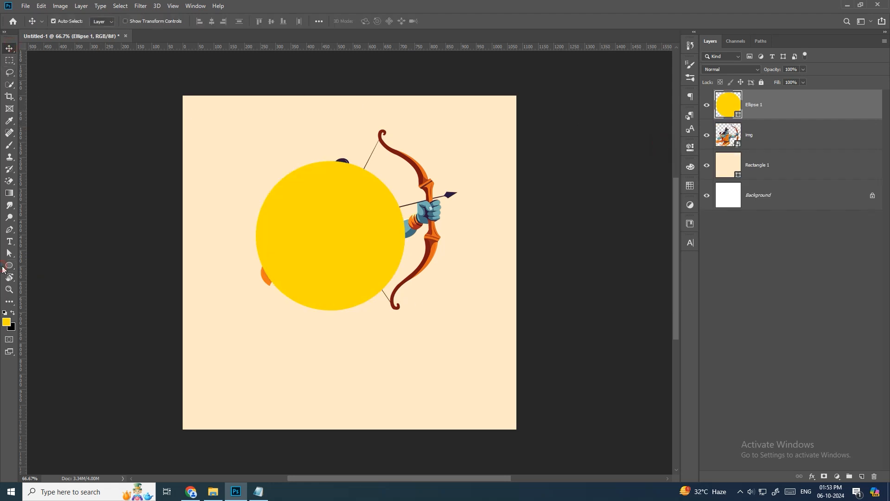
pyautogui.click(7, 267)
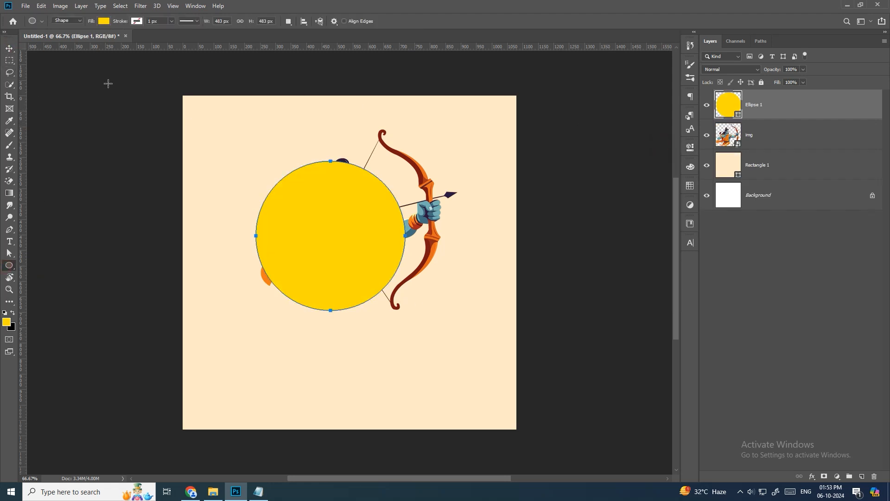
pyautogui.click(13, 50)
pyautogui.moveTo(815, 111); pyautogui.dragTo(809, 150)
# Recolour the circle with the orange sampled from the archer's clothing.
pyautogui.press('alt')
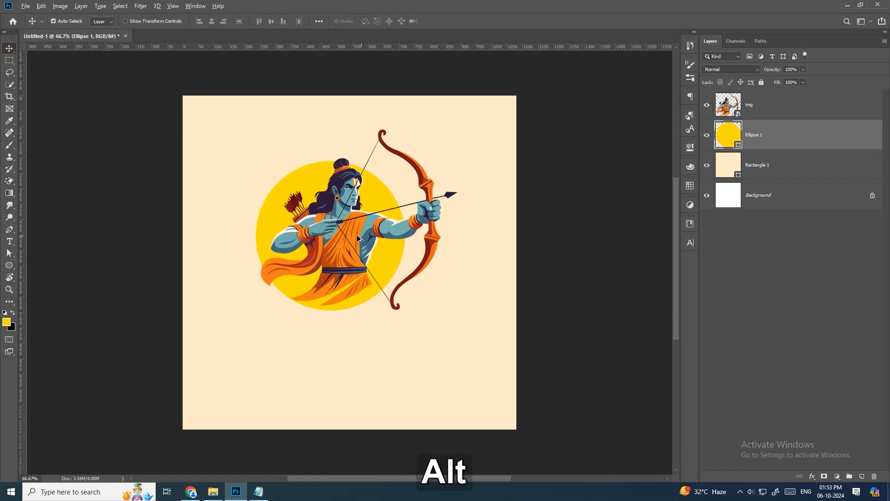
pyautogui.scroll(2, 362, 239)
pyautogui.doubleClick(736, 145)
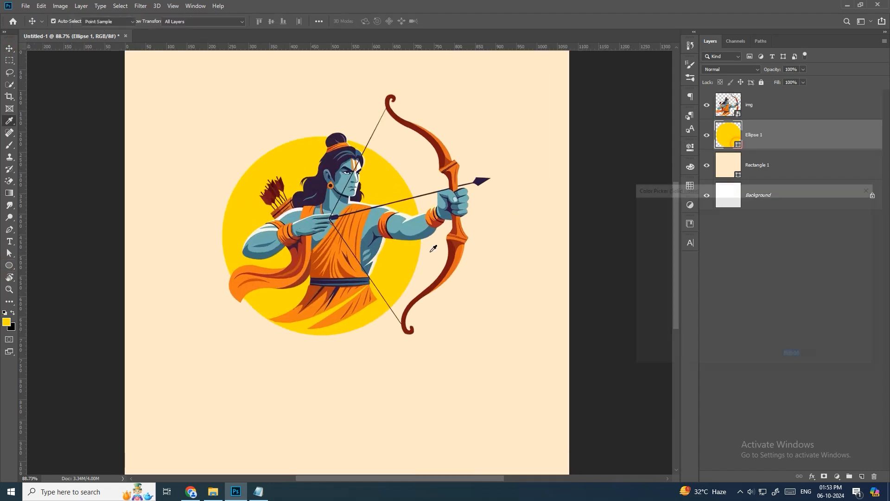
pyautogui.click(296, 314)
pyautogui.click(850, 210)
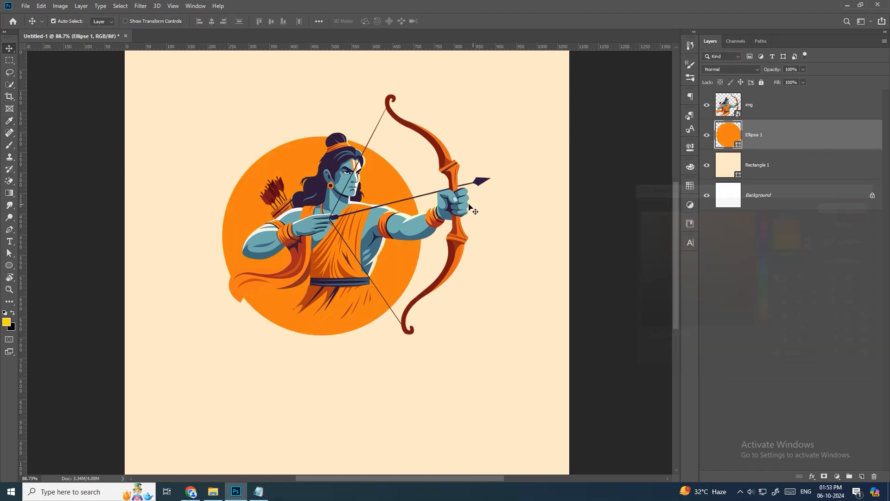
# Centre the orange circle horizontally on the canvas, offset it slightly left, and nudge it up 20 px.
pyautogui.scroll(-1, 254, 79)
pyautogui.hotkey('ctrl', 'a')
pyautogui.click(212, 22)
pyautogui.hotkey('ctrl', 'd')
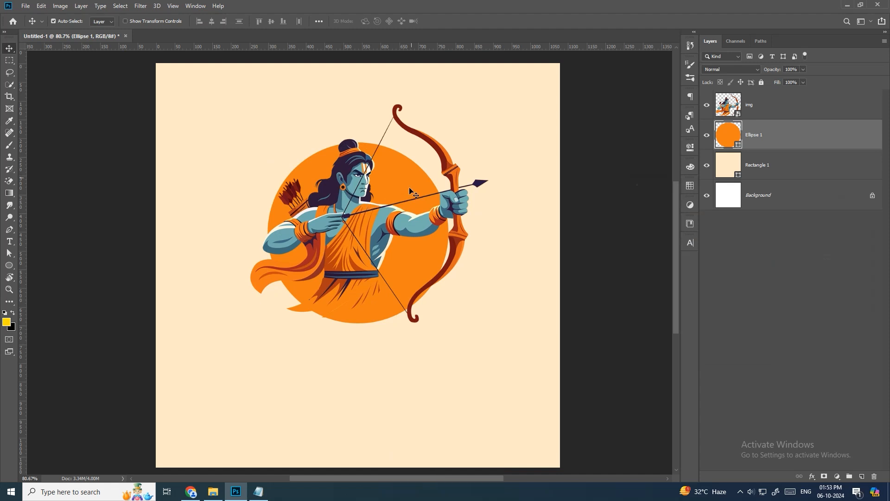
pyautogui.moveTo(405, 183); pyautogui.dragTo(398, 183)
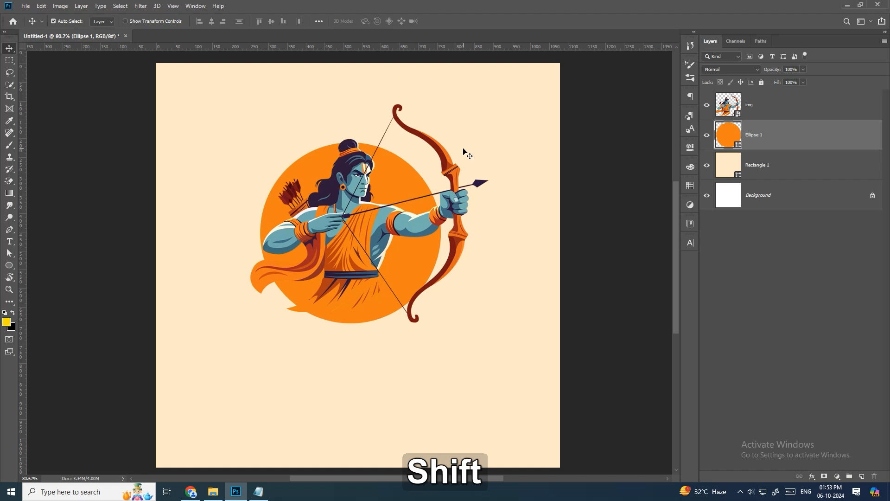
pyautogui.hotkey('shift', 'Up')
pyautogui.hotkey('shift', 'Up')
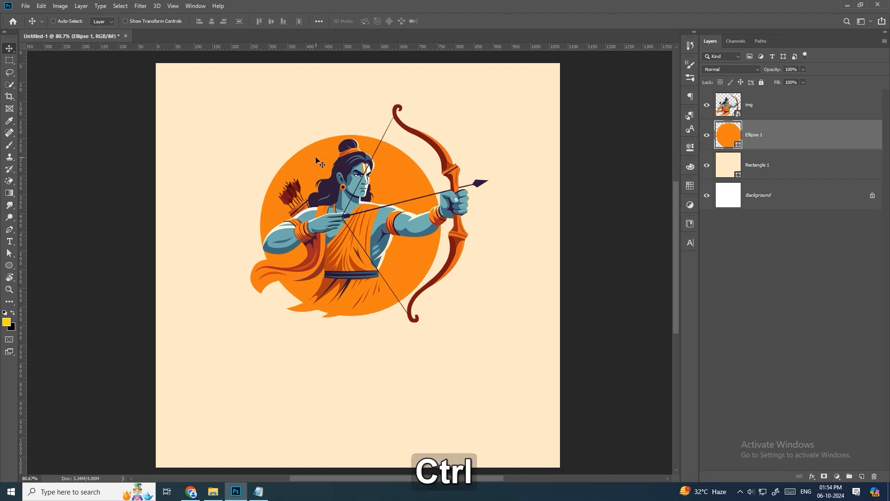
# Scale the orange circle down to about 96.69% around its centre.
pyautogui.hotkey('ctrl', 't')
pyautogui.press('alt')
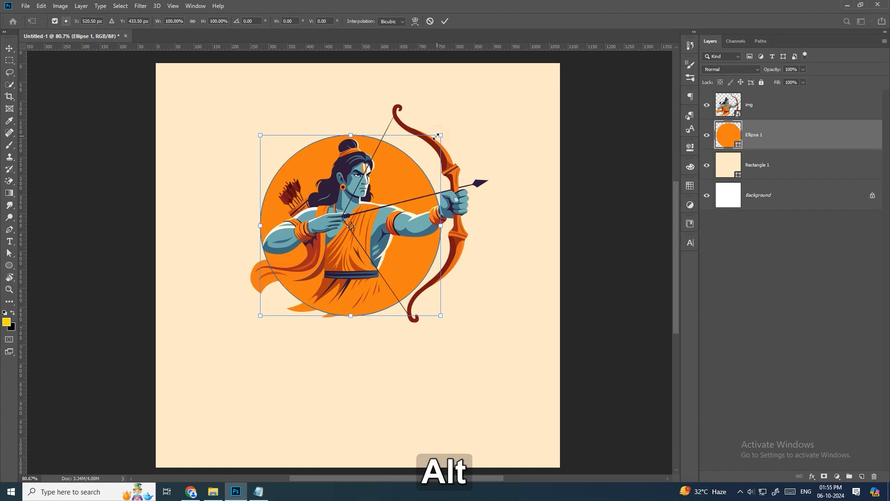
pyautogui.moveTo(437, 137); pyautogui.dragTo(434, 138)
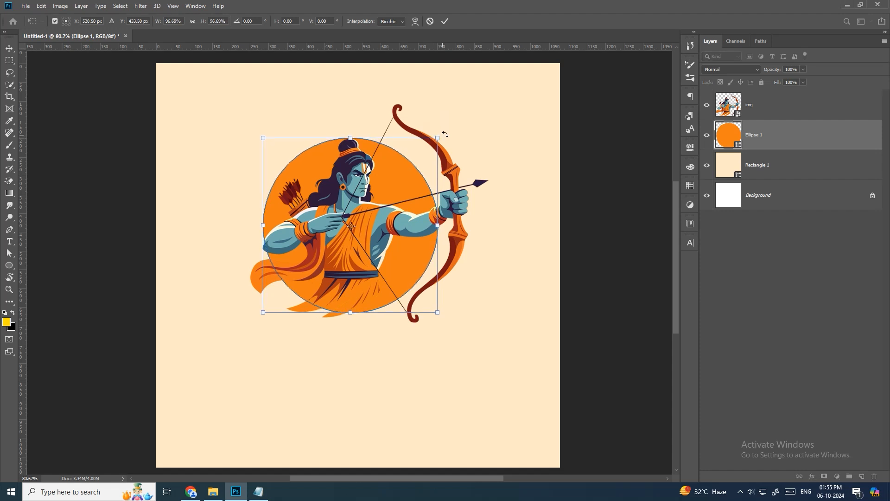
pyautogui.press('Return')
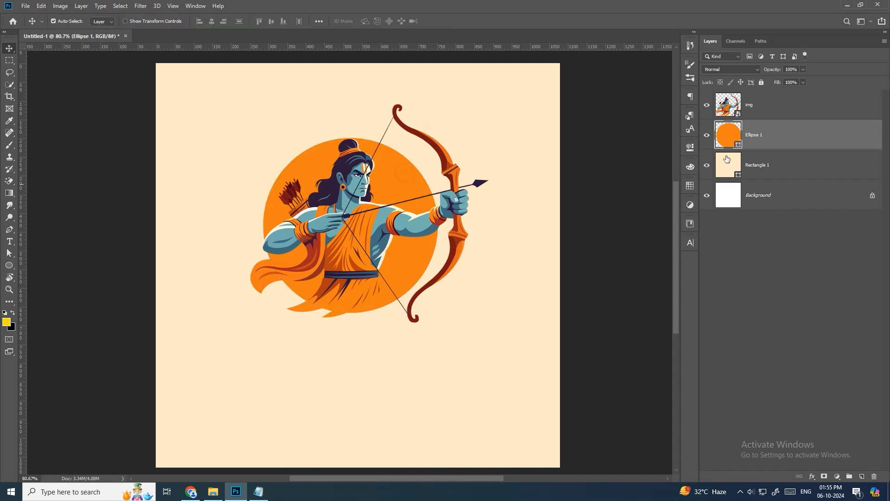
# Duplicate the orange circle beneath the original and enlarge the copy around its centre to about 505 px.
pyautogui.moveTo(756, 135); pyautogui.dragTo(768, 150)
pyautogui.hotkey('ctrl', 't')
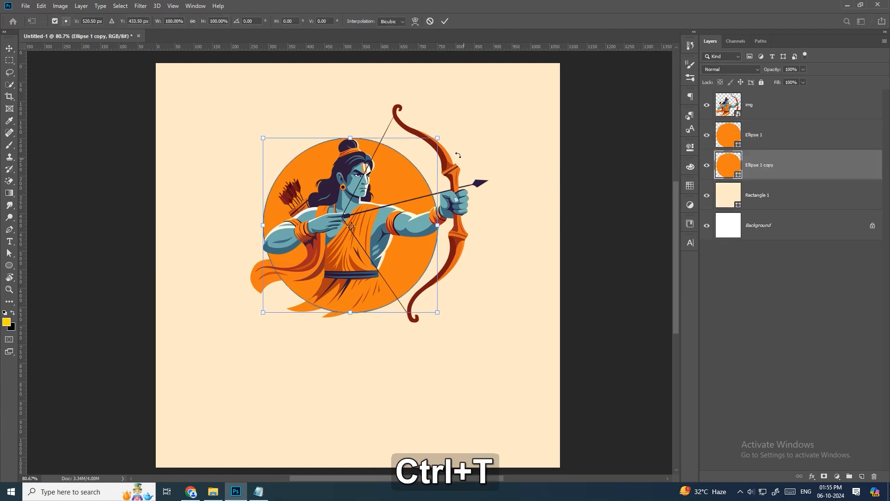
pyautogui.moveTo(441, 145); pyautogui.dragTo(448, 137)
pyautogui.press('Return')
# Turn the enlarged circle copy into a ring with no fill and a thicker orange stroke.
pyautogui.click(9, 265)
pyautogui.click(102, 22)
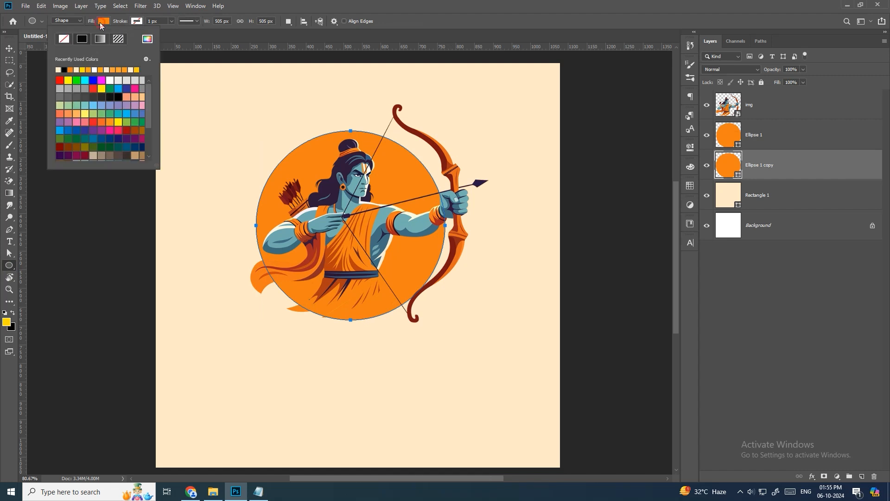
pyautogui.click(62, 39)
pyautogui.click(137, 21)
pyautogui.click(103, 70)
pyautogui.moveTo(125, 23); pyautogui.dragTo(129, 25)
pyautogui.press('v')
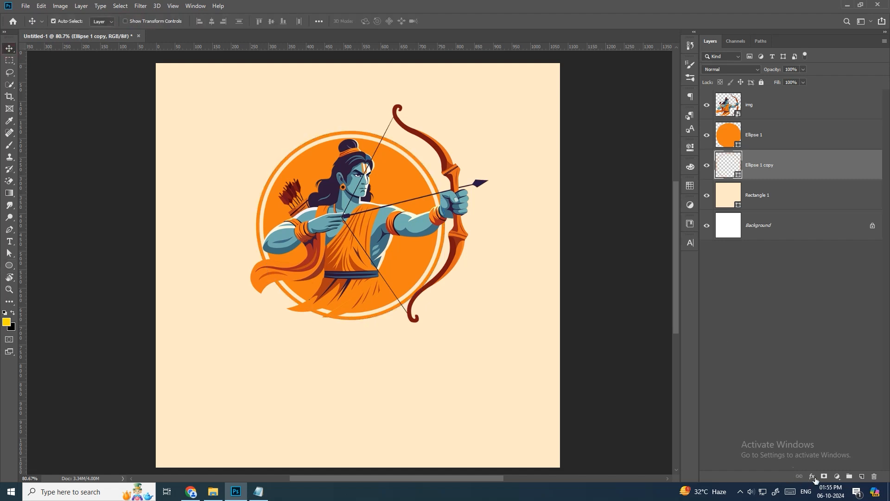
# Fade out the ring's lower half with a black-to-white gradient on a layer mask and set its fill opacity to 42%.
pyautogui.click(824, 476)
pyautogui.press('d')
pyautogui.click(9, 193)
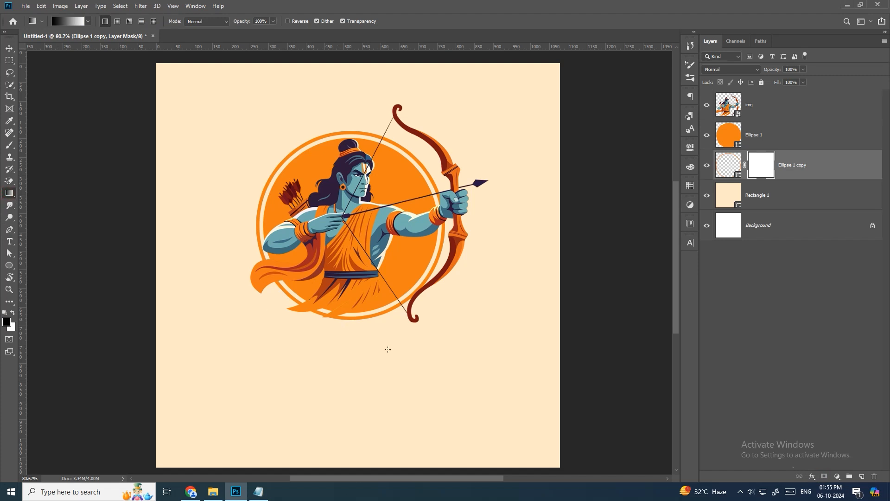
pyautogui.moveTo(359, 327); pyautogui.dragTo(329, 146)
pyautogui.moveTo(323, 90); pyautogui.dragTo(322, 90)
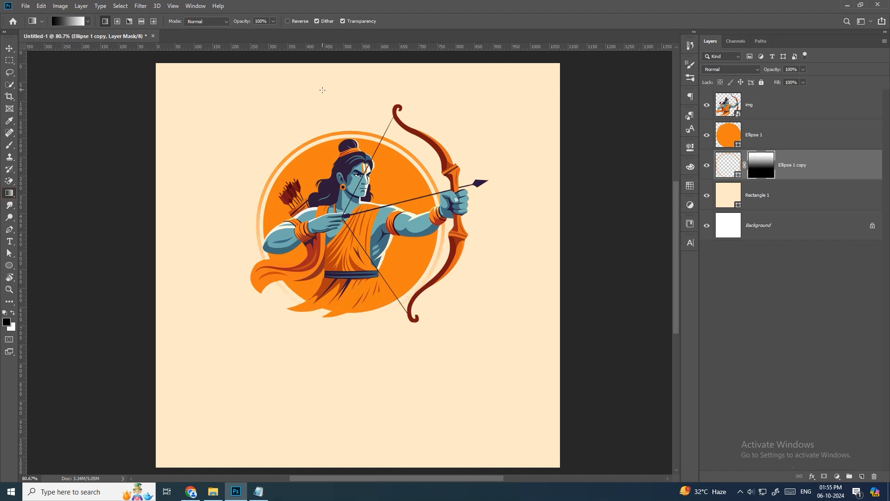
pyautogui.click(10, 48)
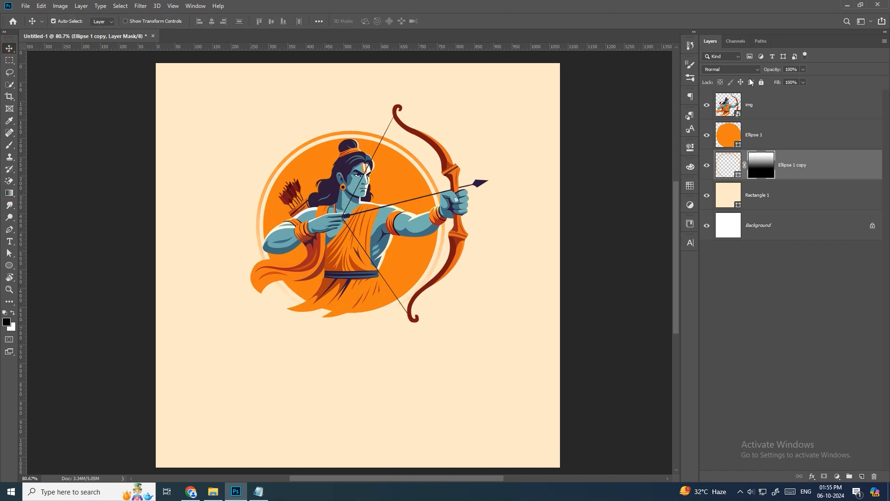
pyautogui.moveTo(804, 84); pyautogui.dragTo(779, 93)
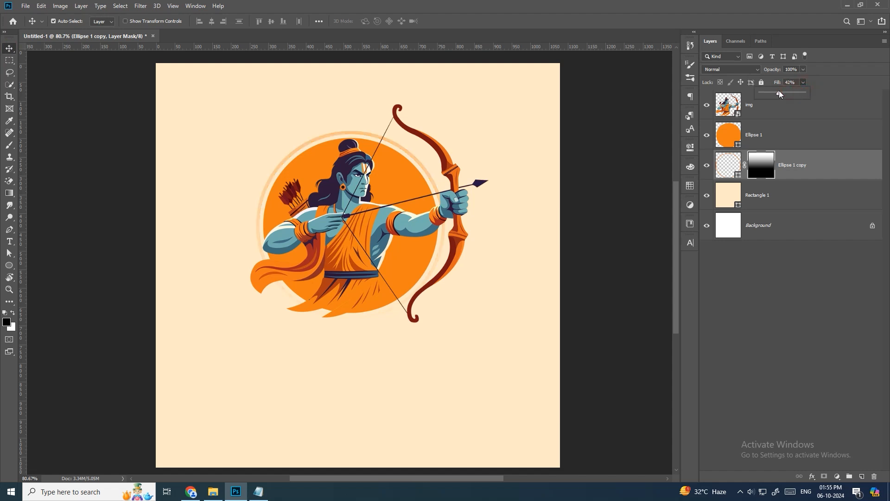
# Add a new empty layer directly above the solid orange circle.
pyautogui.click(399, 177)
pyautogui.press('alt')
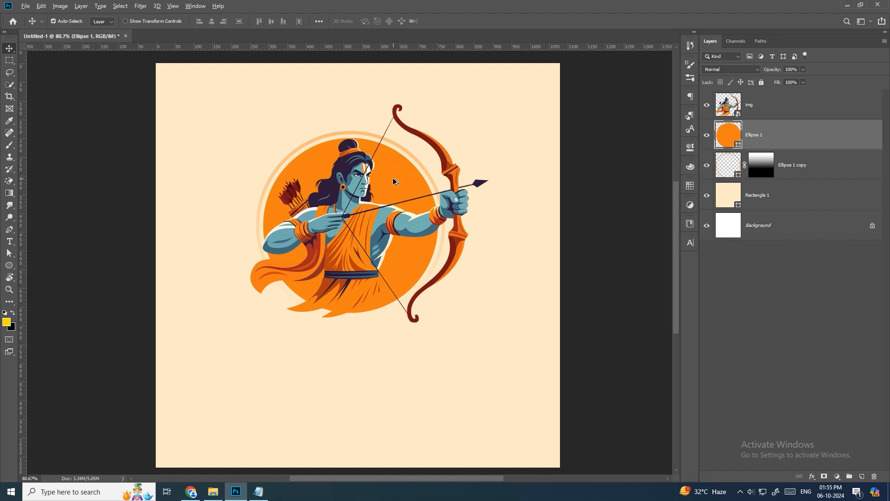
pyautogui.click(487, 165)
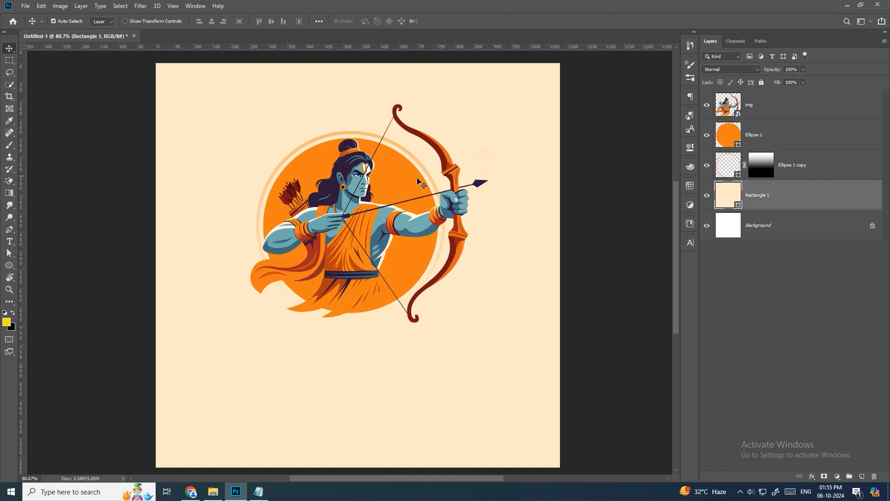
pyautogui.click(405, 174)
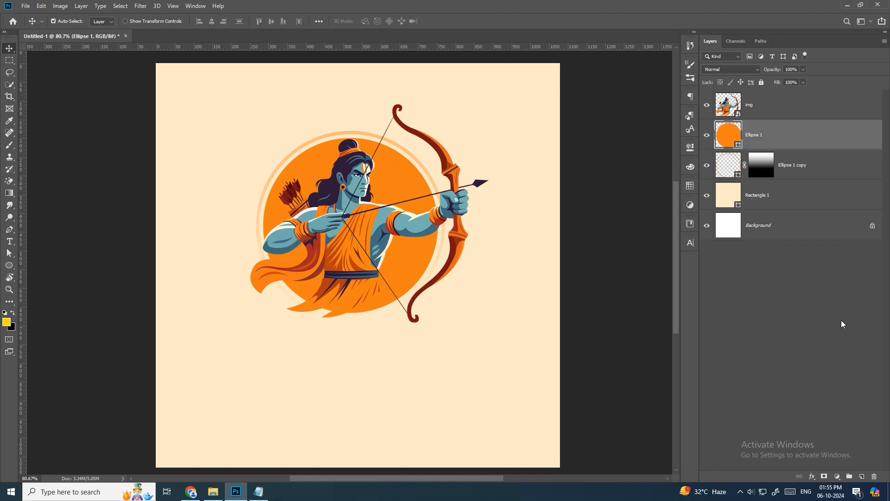
pyautogui.click(861, 477)
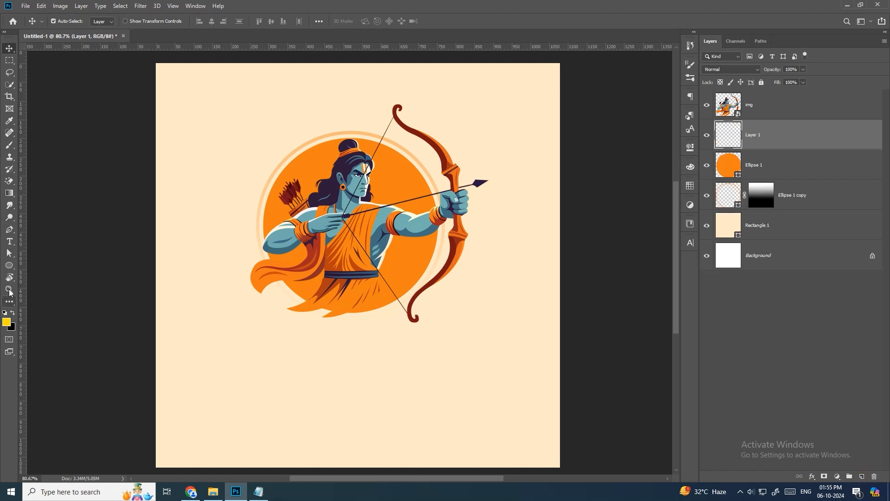
# Paint a soft yellow glow over the circle's upper right with a 500 px brush at 65% flow, and clip that layer to the circle.
pyautogui.click(10, 145)
pyautogui.press(']')
pyautogui.press(']')
pyautogui.scroll(1, 269, 69)
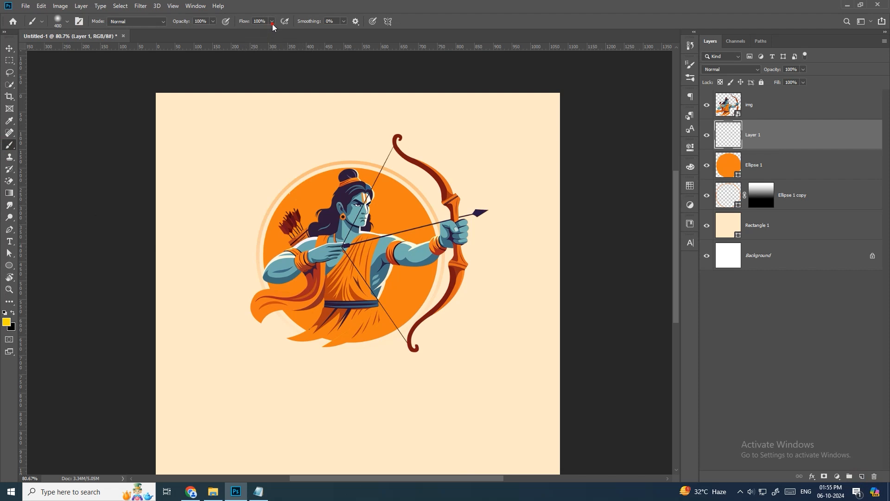
pyautogui.click(272, 21)
pyautogui.moveTo(255, 30); pyautogui.dragTo(257, 29)
pyautogui.press('Return')
pyautogui.press(']')
pyautogui.moveTo(308, 121)
pyautogui.mouseDown()
pyautogui.moveTo(421, 159)
pyautogui.moveTo(407, 159)
pyautogui.moveTo(465, 200)
pyautogui.mouseUp()
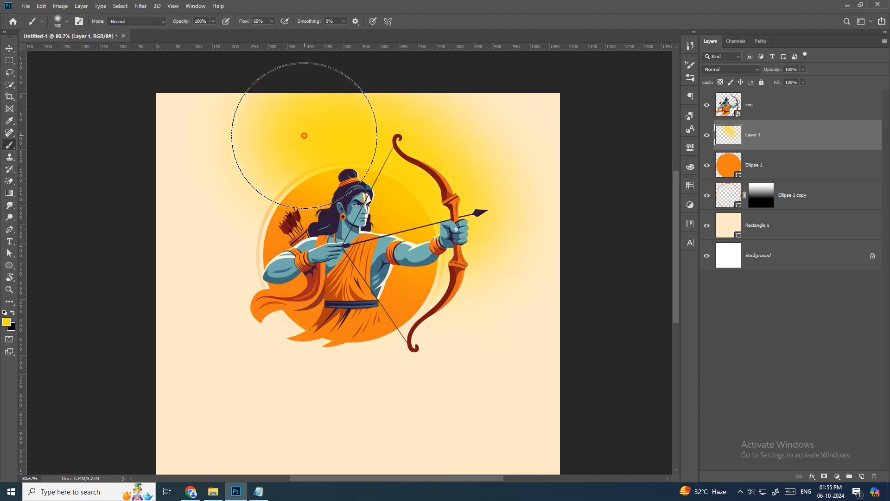
pyautogui.hotkey('ctrl', 'alt', 'g')
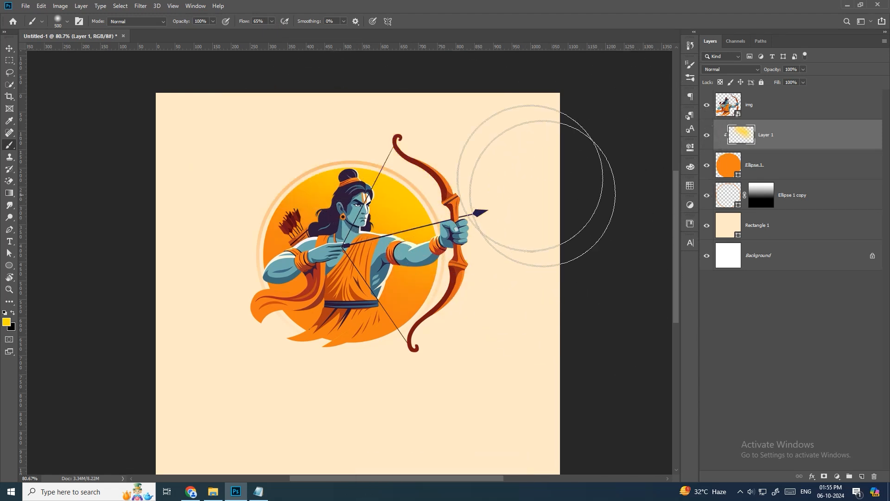
# Add a new layer above the clipped yellow glow and set the brush colour to an orange sampled from the artwork.
pyautogui.click(9, 49)
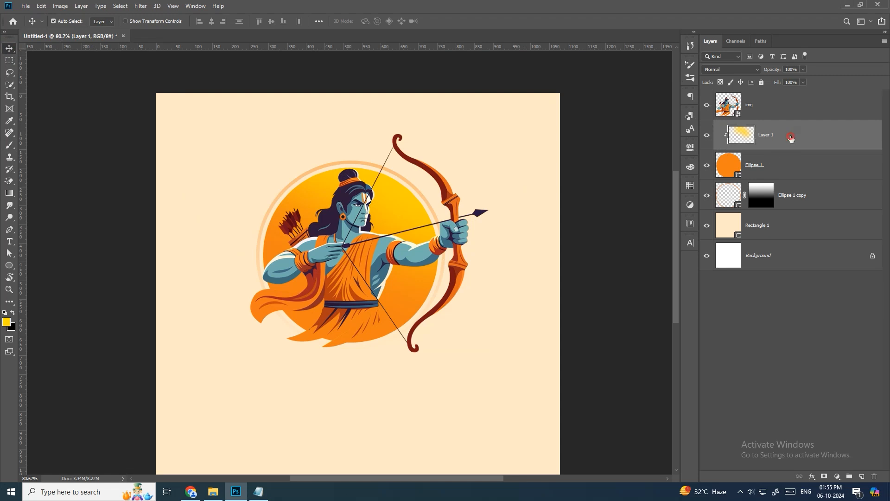
pyautogui.click(861, 476)
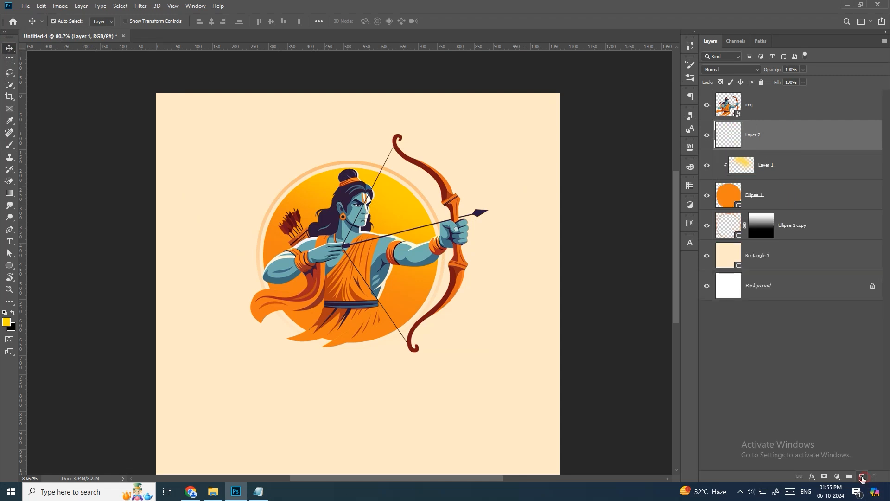
pyautogui.click(9, 146)
pyautogui.click(6, 321)
pyautogui.click(379, 322)
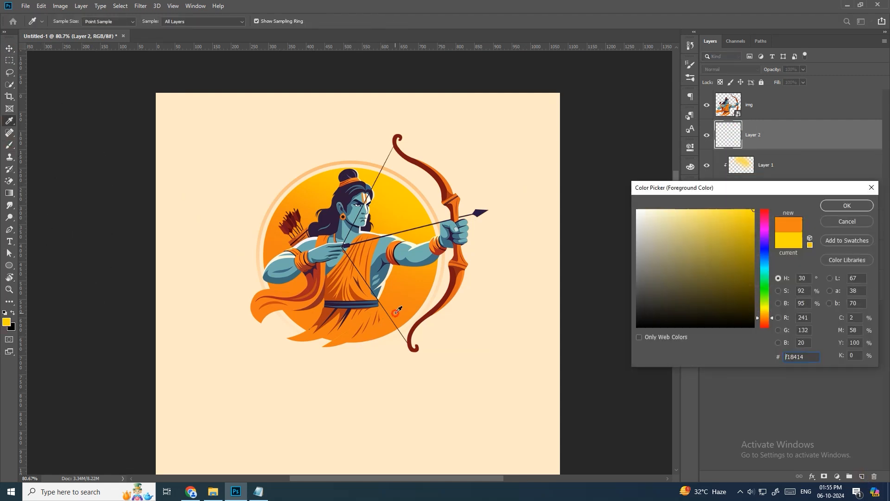
pyautogui.click(825, 209)
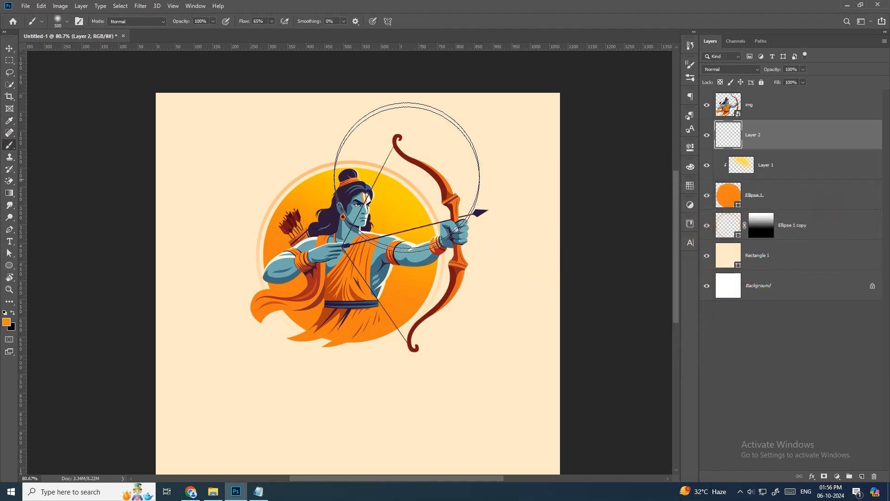
# Paint a single soft orange dab on the circle's upper right with a 250 px brush at 96% flow.
pyautogui.press('[')
pyautogui.press('[')
pyautogui.press('[')
pyautogui.press('[')
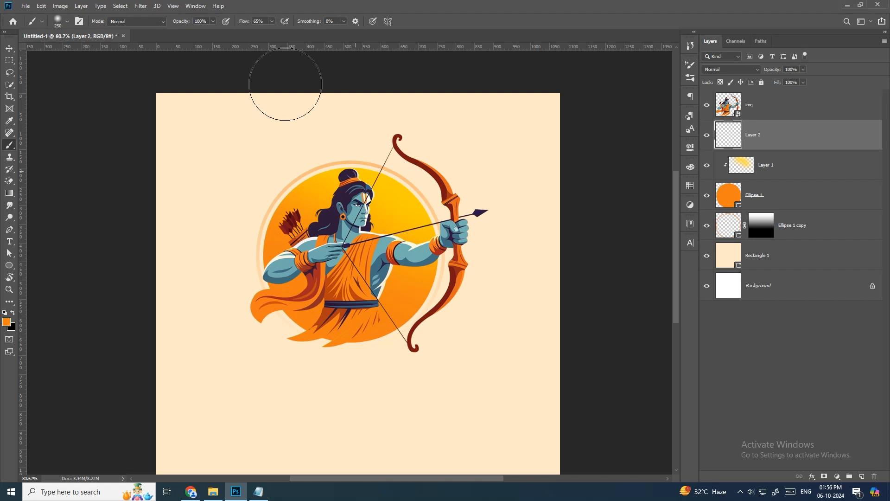
pyautogui.click(271, 21)
pyautogui.moveTo(285, 36); pyautogui.dragTo(286, 32)
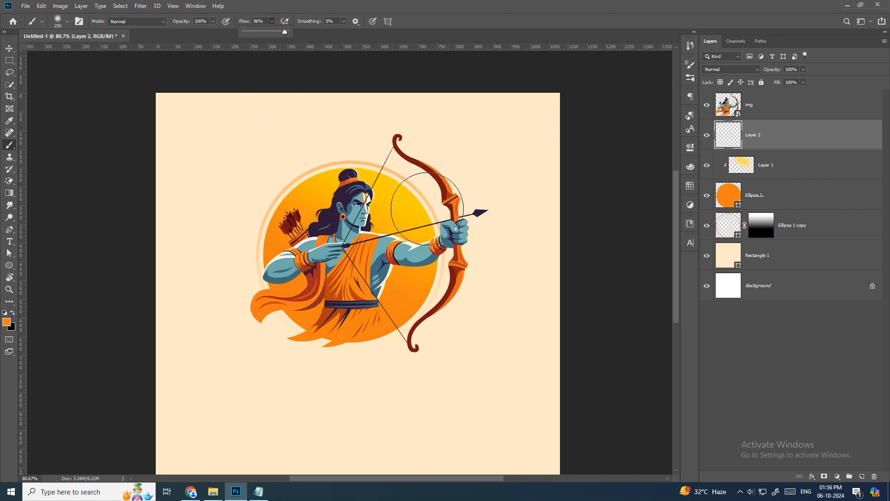
pyautogui.press('Return')
pyautogui.click(421, 188)
# Set the orange dab layer's blend mode to Screen.
pyautogui.click(739, 69)
pyautogui.press('Down')
pyautogui.press('Down')
pyautogui.press('Down')
pyautogui.press('Down')
pyautogui.press('Down')
pyautogui.press('Down')
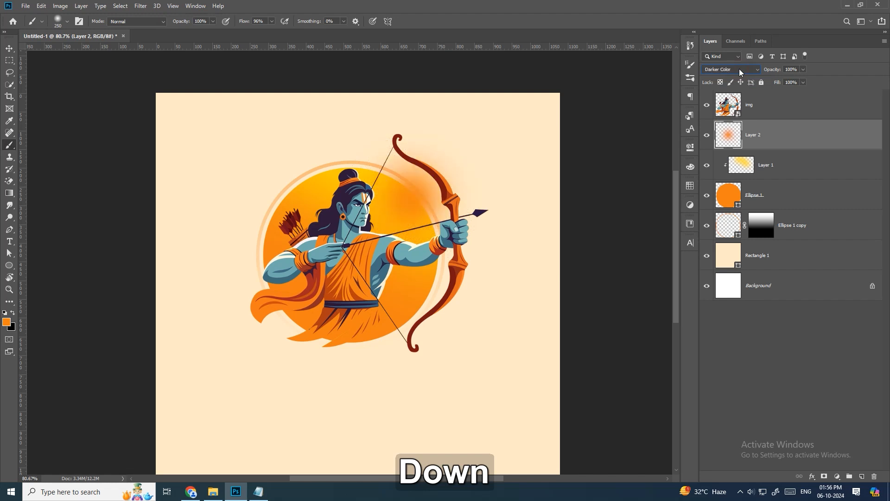
pyautogui.press('Down')
pyautogui.press('Return')
pyautogui.click(736, 71)
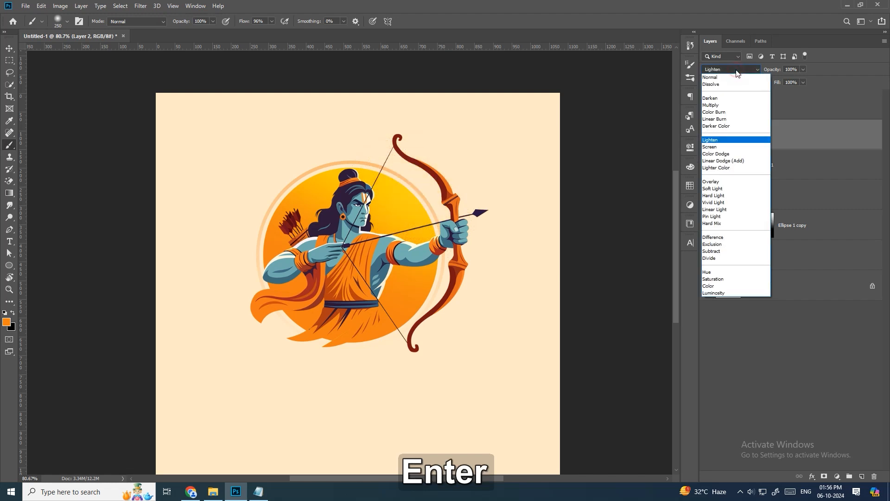
pyautogui.click(736, 70)
pyautogui.click(736, 69)
pyautogui.press('Return')
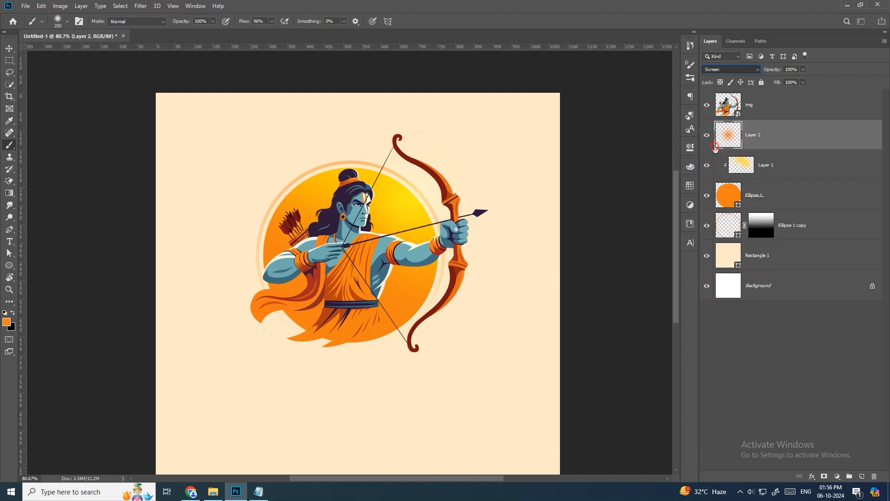
# Duplicate the glow layer above the archer illustration, move the copy to the arrowhead and scale it to about 40%.
pyautogui.moveTo(788, 146); pyautogui.dragTo(790, 99)
pyautogui.hotkey('ctrl', 't')
pyautogui.moveTo(429, 185); pyautogui.dragTo(508, 195)
pyautogui.moveTo(564, 133); pyautogui.dragTo(517, 181)
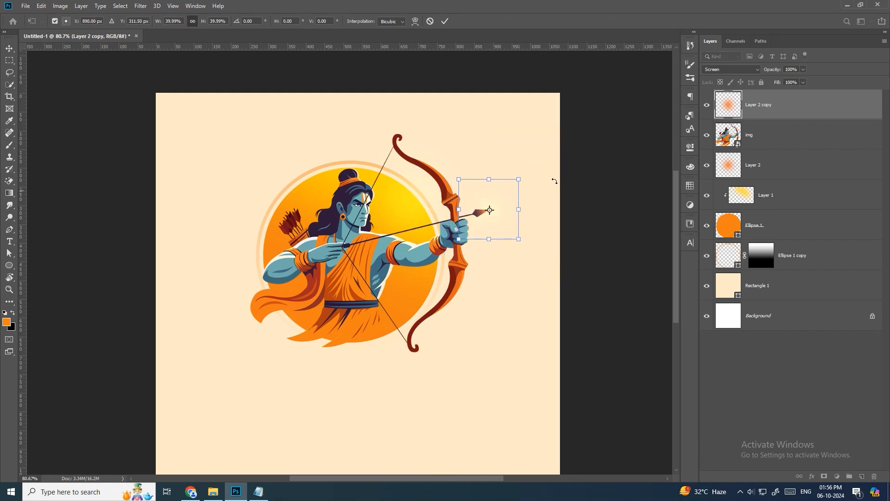
pyautogui.press('Return')
pyautogui.press('b')
pyautogui.click(9, 48)
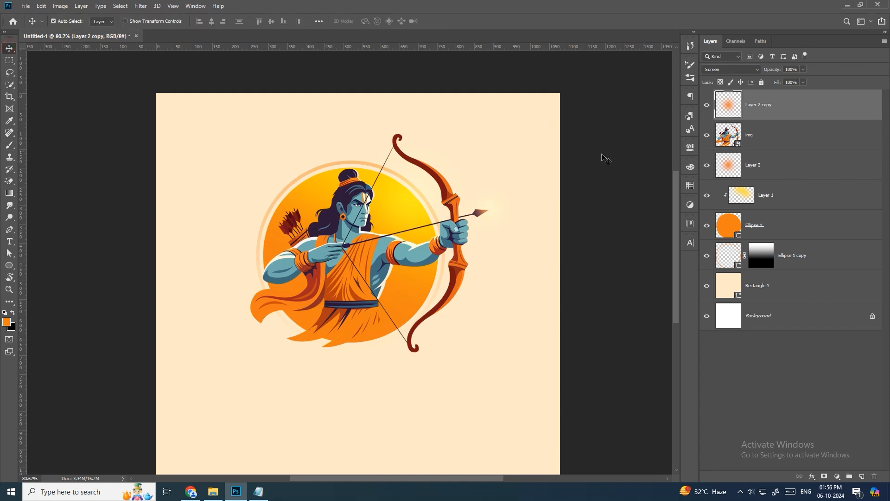
# Duplicate the arrowhead glow in place to intensify it.
pyautogui.moveTo(784, 111); pyautogui.dragTo(790, 102)
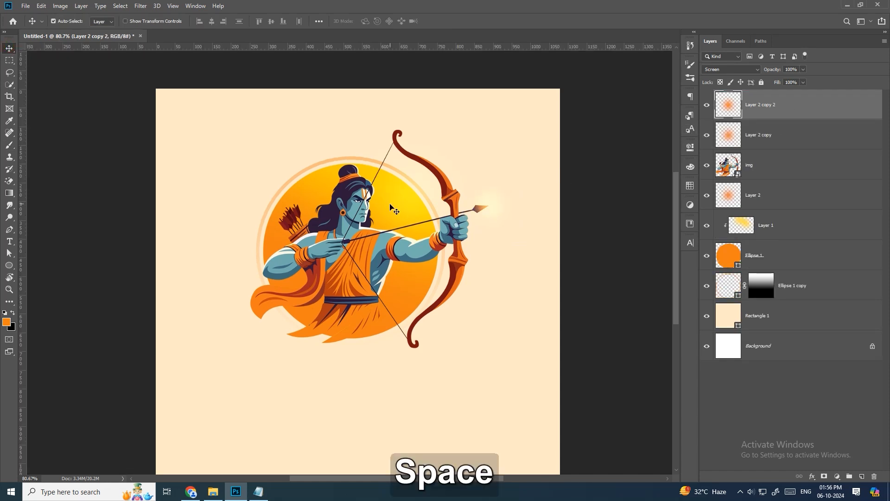
pyautogui.scroll(-1, 390, 208)
pyautogui.scroll(-1, 448, 318)
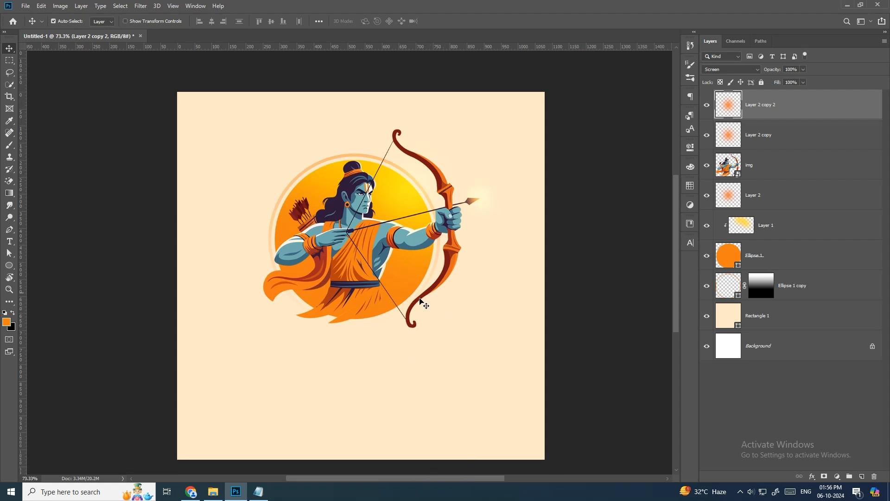
# Nudge the archer illustration down about 24 px relative to the circle.
pyautogui.click(369, 239)
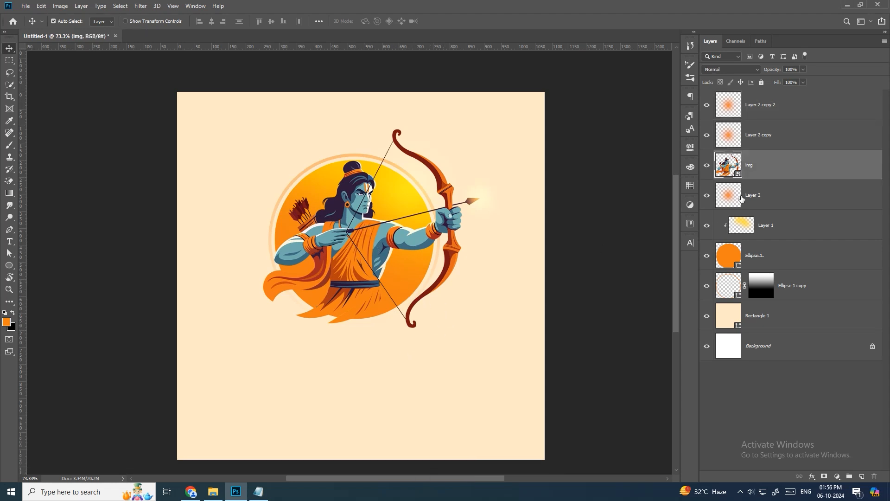
pyautogui.hotkey('shift', 'Down')
pyautogui.press('Down')
pyautogui.press('Down')
pyautogui.press('Down')
pyautogui.press('Down')
pyautogui.press('Down')
pyautogui.press('Down')
pyautogui.press('Down')
pyautogui.press('Down')
pyautogui.press('Down')
pyautogui.press('Down')
pyautogui.press('Down')
pyautogui.press('Down')
pyautogui.press('Down')
pyautogui.press('Down')
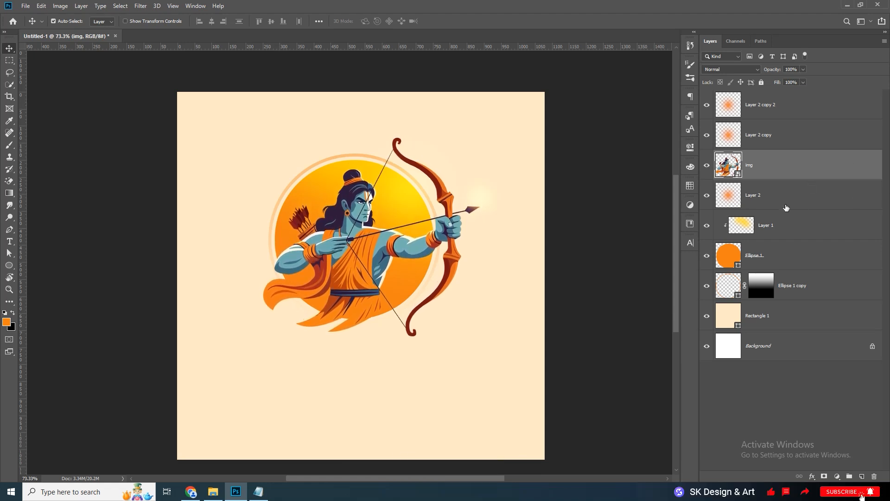
# Select all layers from the faded ring up to the topmost glow and shift them up together by about 30 px.
pyautogui.click(766, 259)
pyautogui.click(788, 287)
pyautogui.keyDown('shift'); pyautogui.click(787, 119); pyautogui.keyUp('shift')
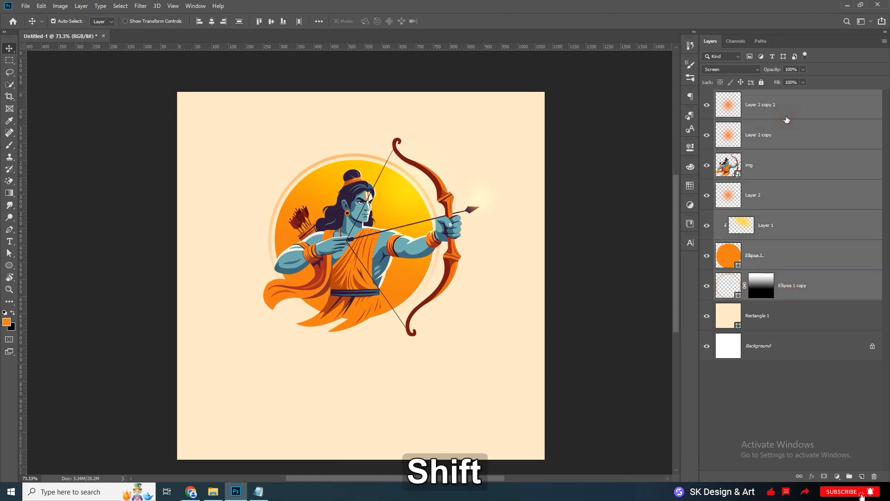
pyautogui.hotkey('shift', 'Up')
pyautogui.hotkey('shift', 'Up')
pyautogui.hotkey('shift', 'Up')
pyautogui.hotkey('shift', 'Up')
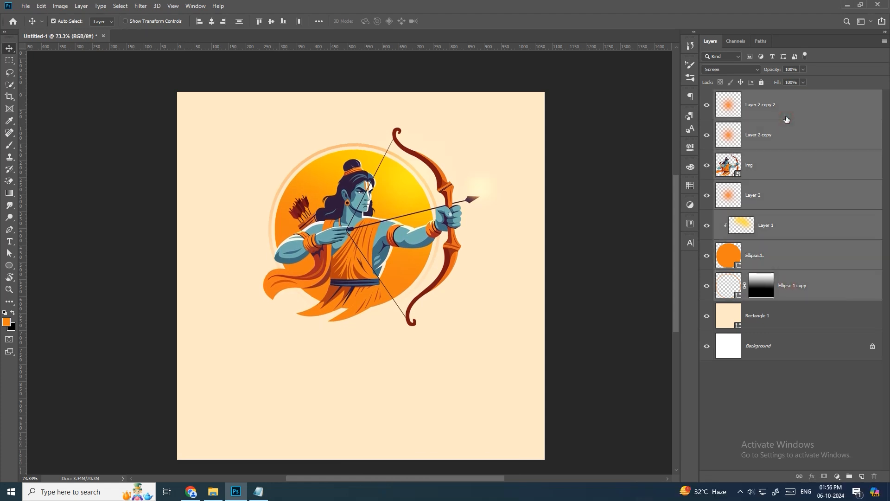
# Add an empty layer between the cream rectangle and the faded ring.
pyautogui.click(532, 108)
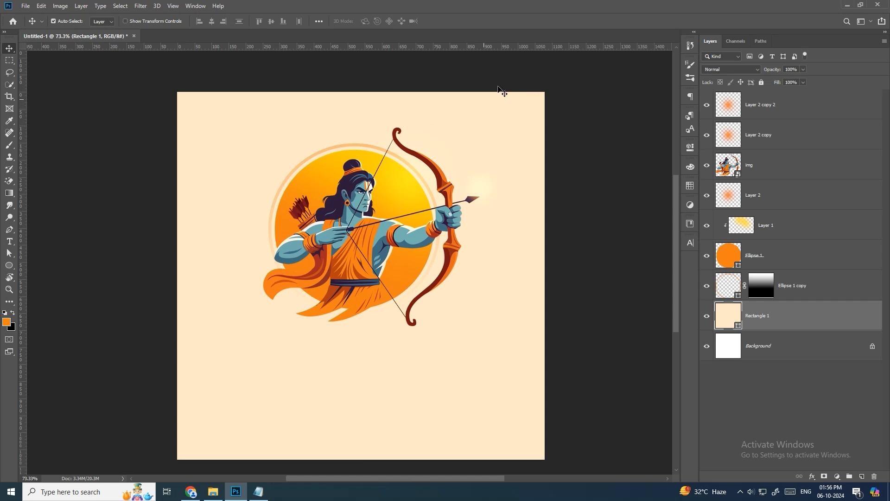
pyautogui.click(806, 290)
pyautogui.keyDown('ctrl'); pyautogui.click(862, 476); pyautogui.keyUp('ctrl')
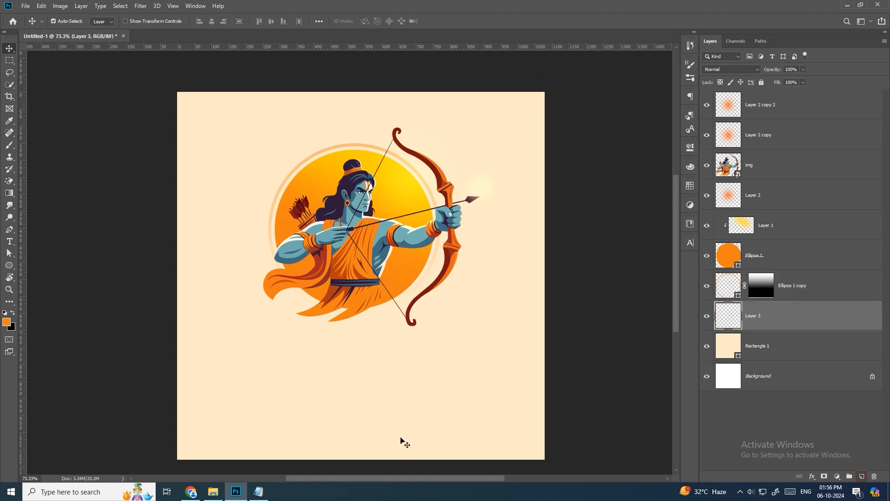
# Place bg.jpg from the dussehra folder in File Explorer into the poster, above the cream rectangle and spanning its full width.
pyautogui.click(213, 491)
pyautogui.click(214, 492)
pyautogui.hotkey('alt', 'Tab')
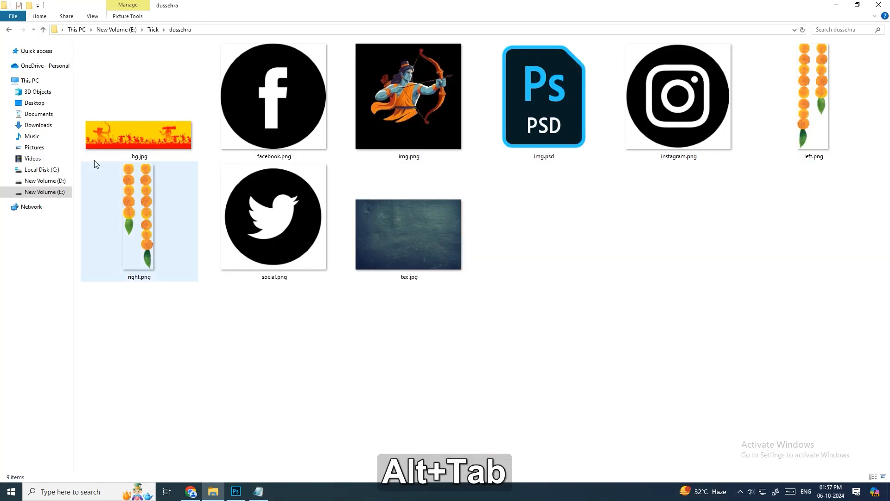
pyautogui.click(156, 146)
pyautogui.hotkey('alt', 'Tab')
pyautogui.moveTo(156, 146); pyautogui.dragTo(427, 160)
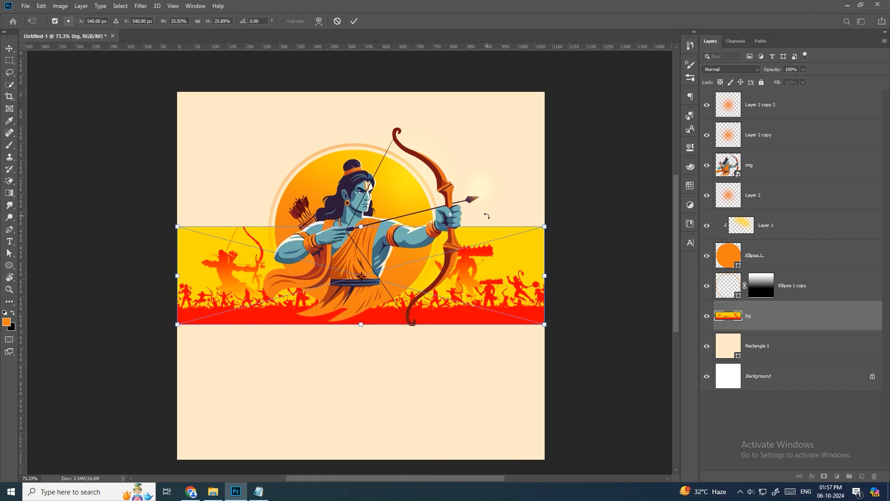
pyautogui.press('Return')
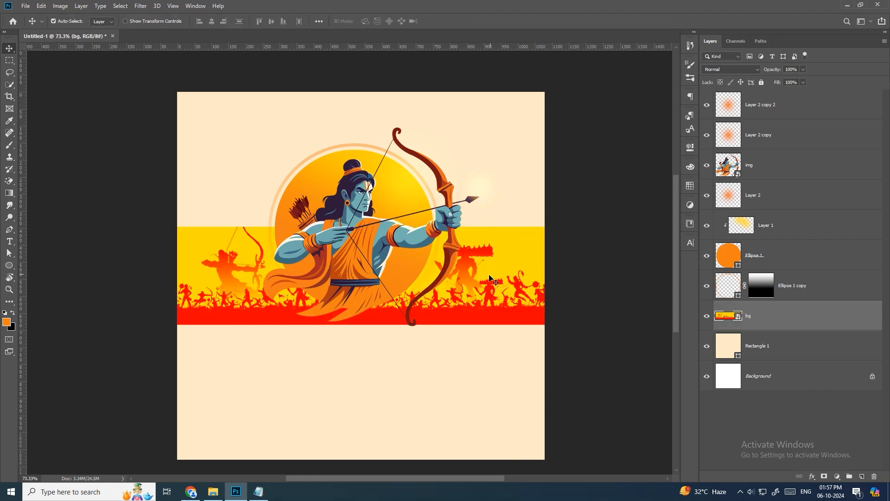
# Knock out the battle image's yellow by splitting This Layer's Blend If highlights at about 118 / 188, and set its blend mode to Soft Light.
pyautogui.doubleClick(808, 314)
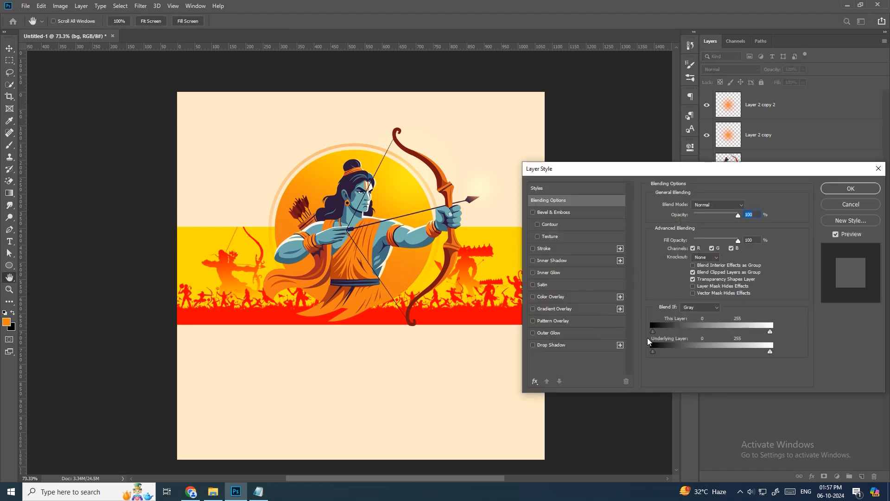
pyautogui.moveTo(768, 334); pyautogui.dragTo(704, 329)
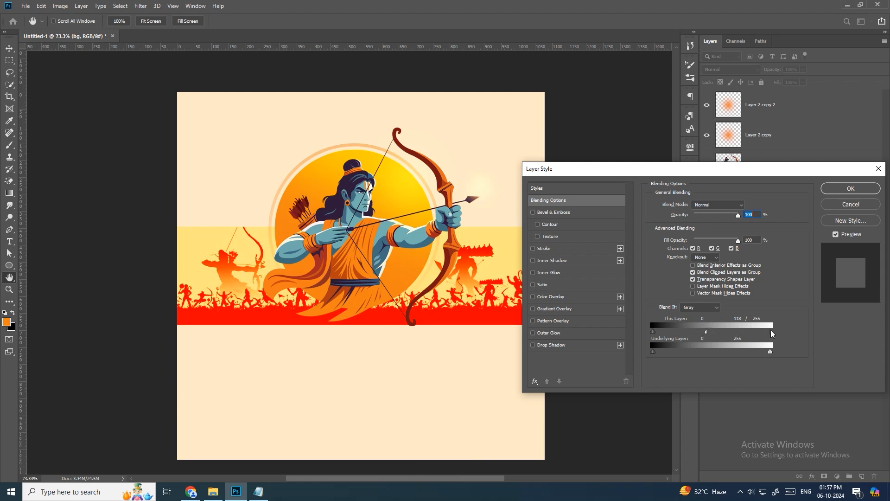
pyautogui.moveTo(765, 334); pyautogui.dragTo(740, 336)
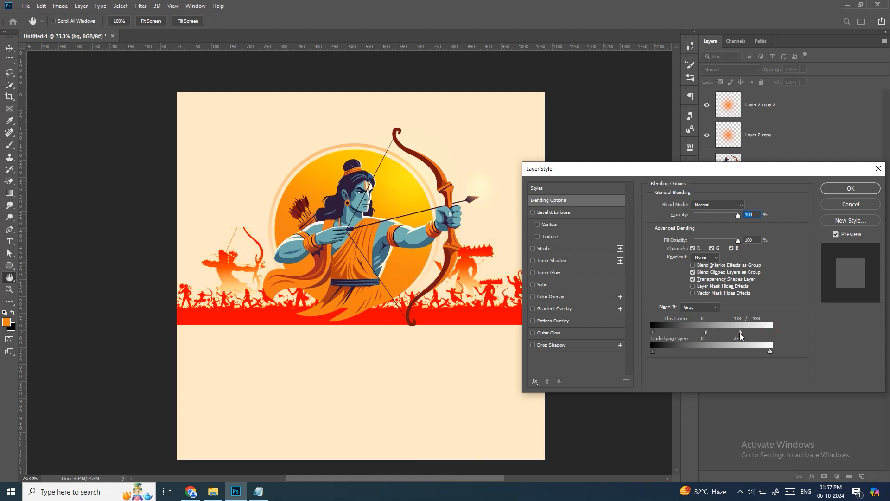
pyautogui.click(756, 70)
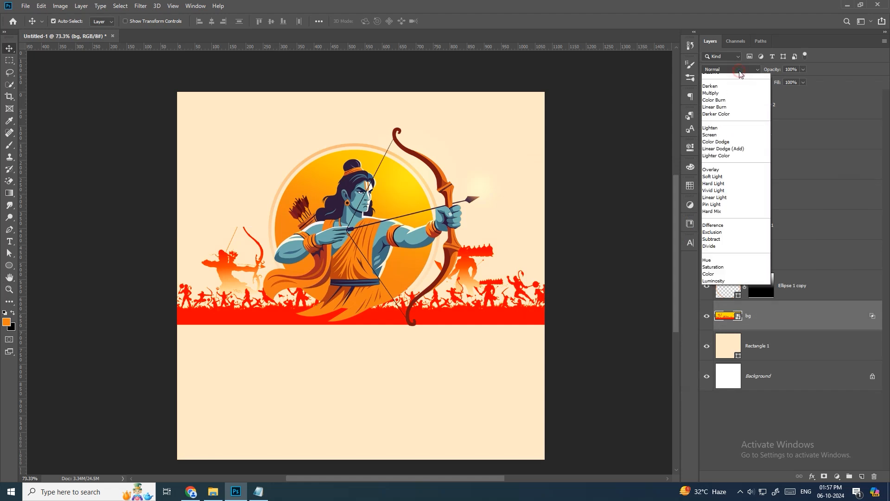
pyautogui.click(722, 189)
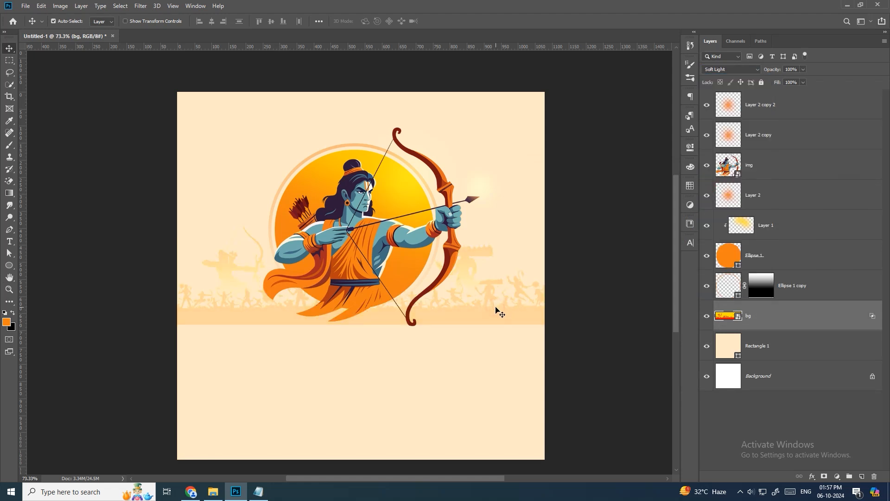
# Add a layer mask to the battle image and fade out its bottom edge with a short vertical black-to-white gradient.
pyautogui.click(823, 477)
pyautogui.click(9, 193)
pyautogui.press('shift')
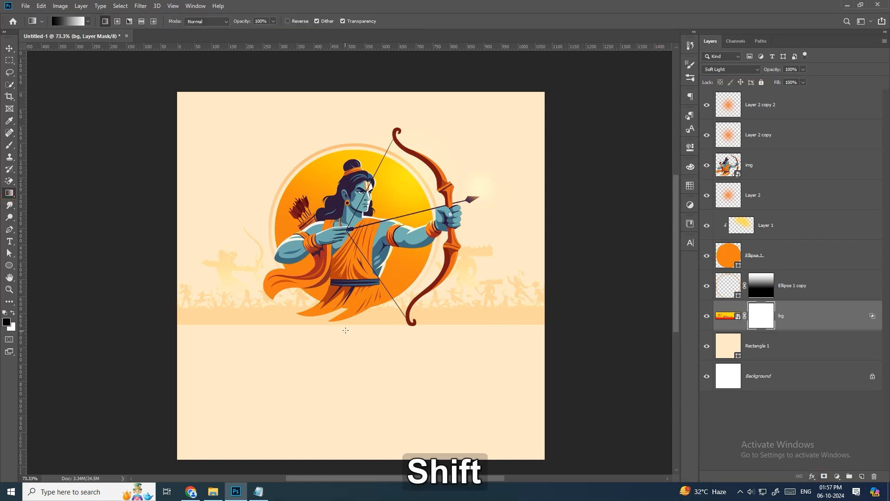
pyautogui.moveTo(344, 309); pyautogui.dragTo(342, 278)
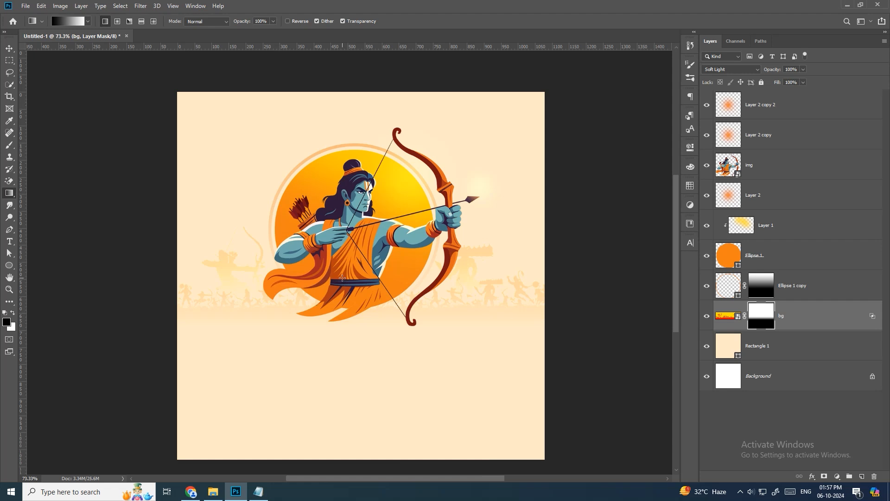
# Move the faded battle silhouettes slightly down, enlarge them a little beyond the poster's width and nudge them right.
pyautogui.click(9, 48)
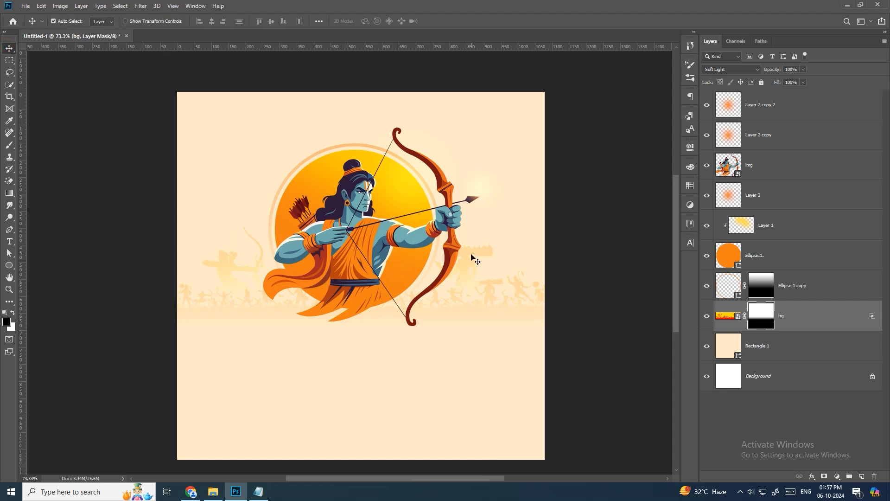
pyautogui.moveTo(471, 253); pyautogui.dragTo(469, 262)
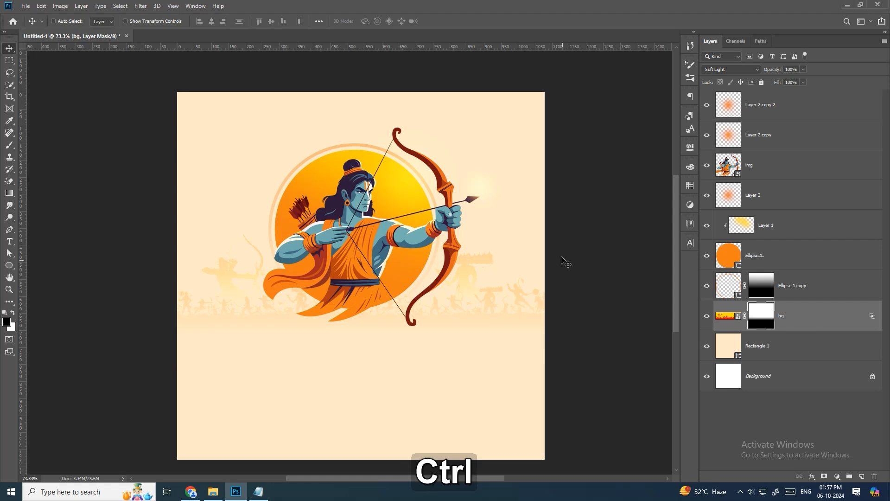
pyautogui.hotkey('ctrl', 't')
pyautogui.moveTo(546, 232); pyautogui.dragTo(561, 228)
pyautogui.press('Return')
pyautogui.press('Right')
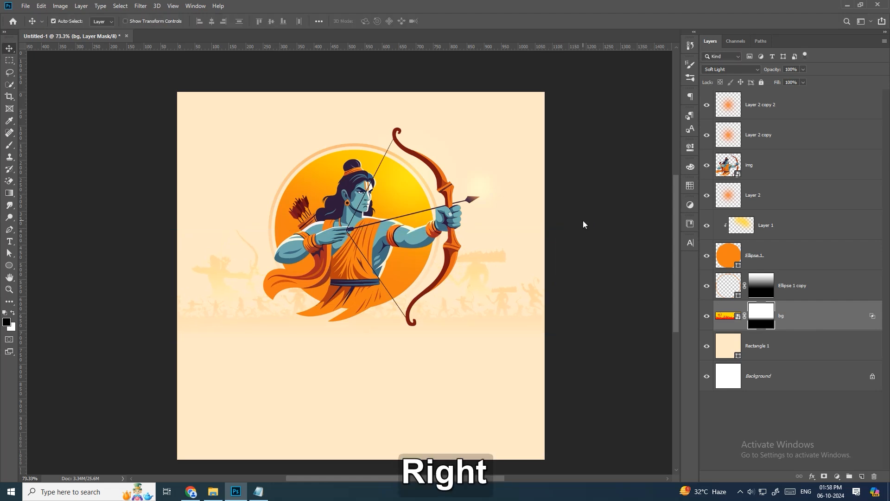
# Nudge the battle silhouettes down and slightly darken them with a Curves adjustment clipped to the bg layer.
pyautogui.press('Down')
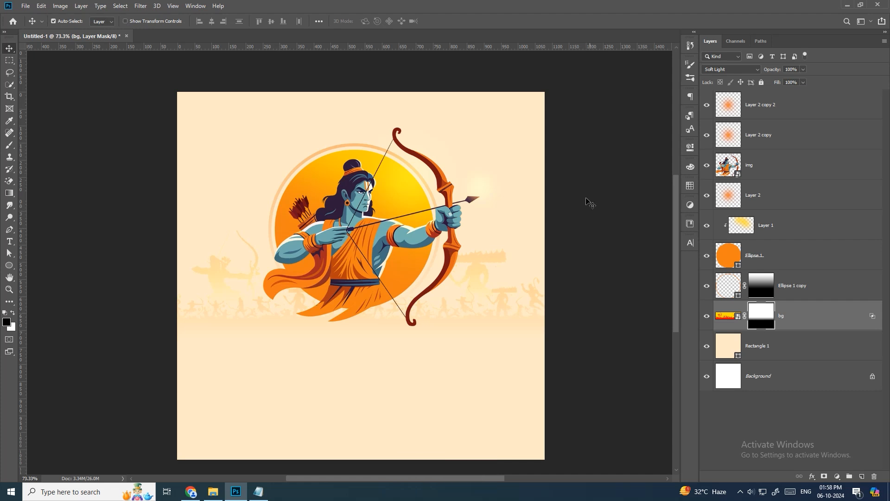
pyautogui.moveTo(219, 496)
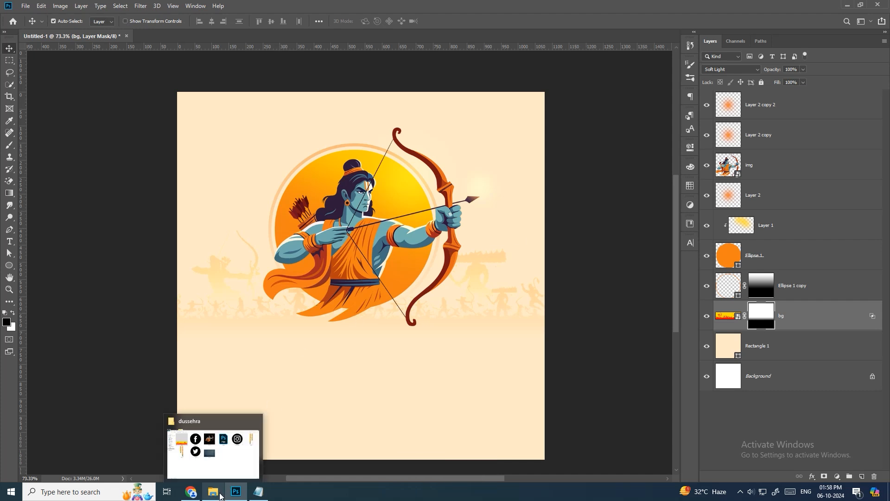
pyautogui.click(828, 318)
pyautogui.click(833, 480)
pyautogui.click(835, 360)
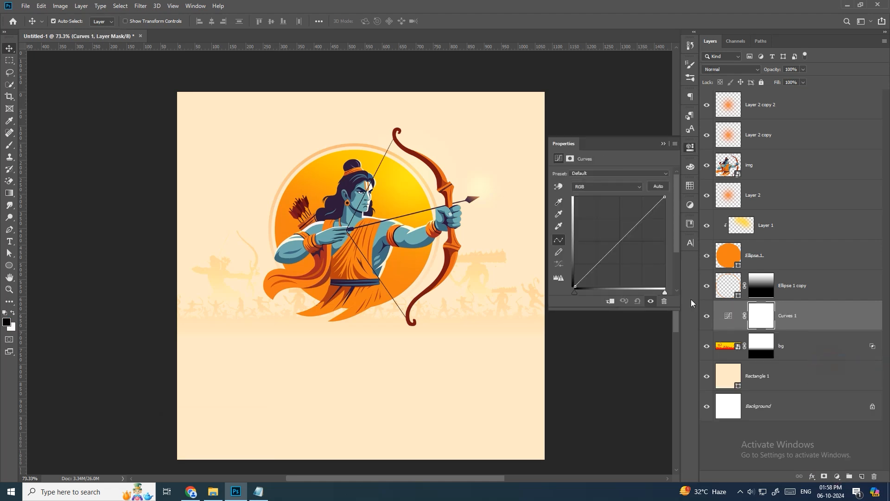
pyautogui.moveTo(637, 223); pyautogui.dragTo(640, 224)
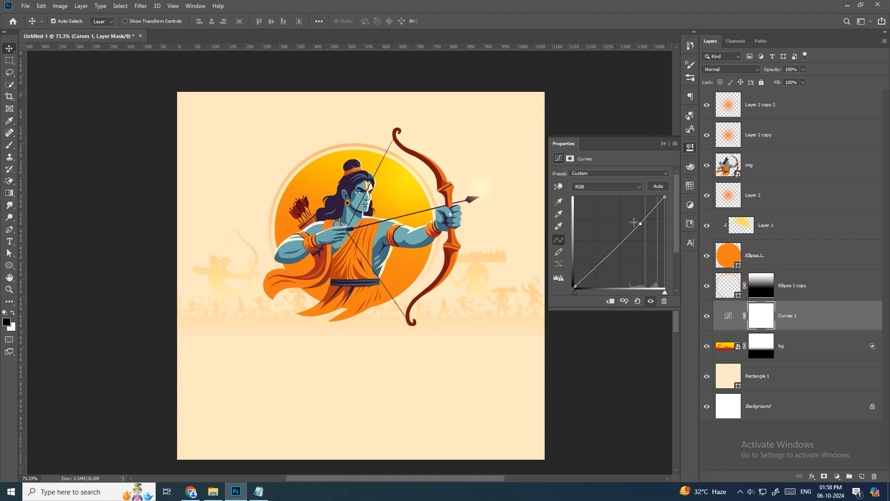
pyautogui.click(664, 145)
pyautogui.hotkey('ctrl', 'alt', 'g')
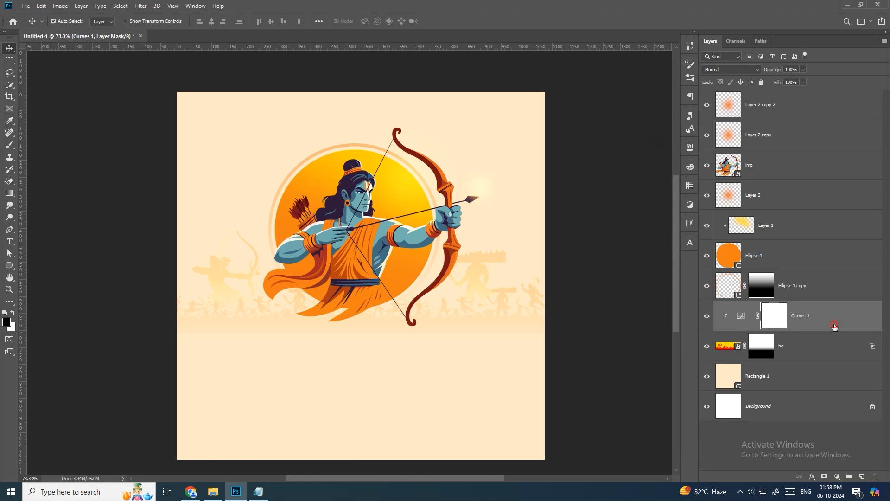
pyautogui.click(741, 315)
# Place left.png from the dussehra folder in File Explorer, scaled to about 21%, hanging from the poster's top-left corner.
pyautogui.click(215, 494)
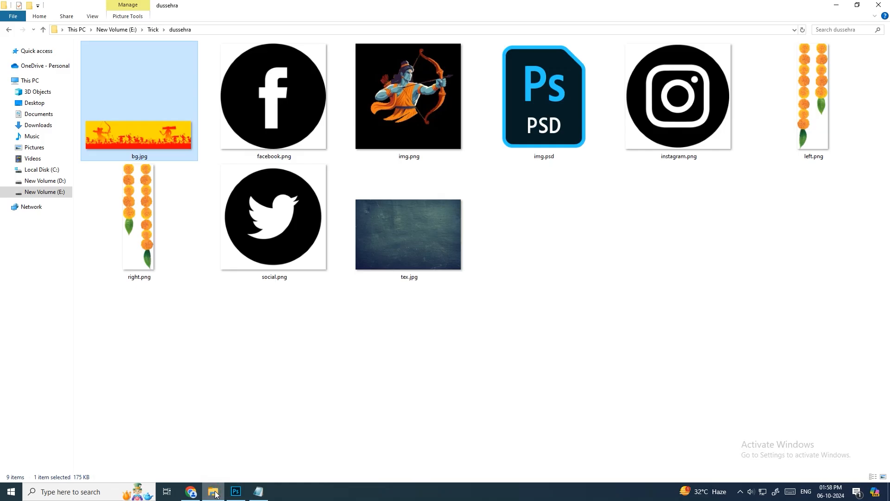
pyautogui.click(813, 95)
pyautogui.hotkey('alt', 'Tab')
pyautogui.moveTo(813, 94); pyautogui.dragTo(349, 189)
pyautogui.moveTo(381, 252); pyautogui.dragTo(299, 221)
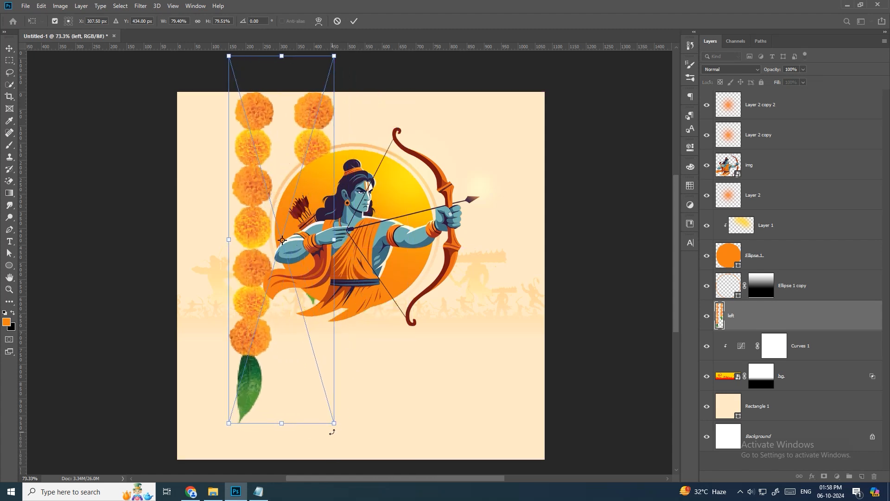
pyautogui.moveTo(332, 424); pyautogui.dragTo(291, 289)
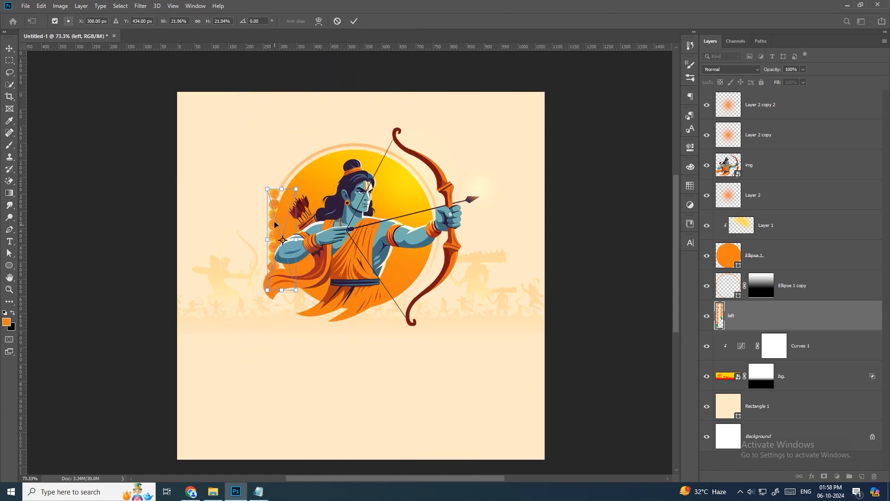
pyautogui.moveTo(261, 200); pyautogui.dragTo(198, 100)
pyautogui.moveTo(228, 189); pyautogui.dragTo(227, 186)
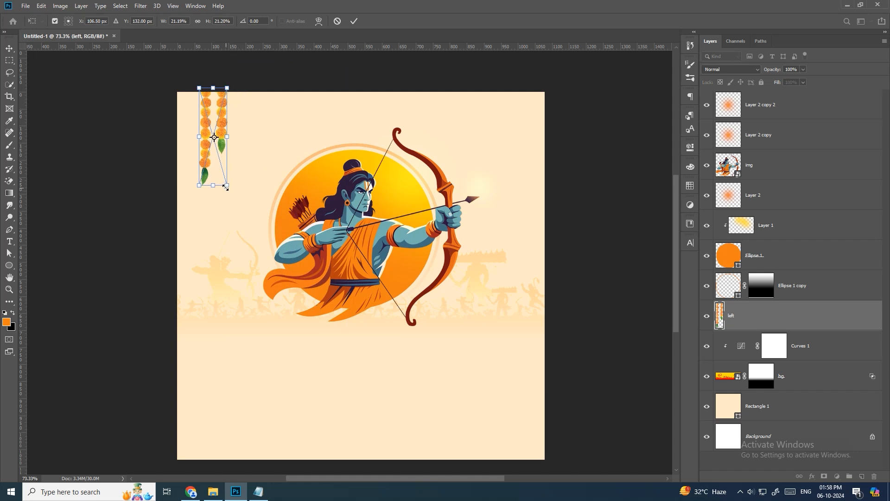
pyautogui.press('Return')
pyautogui.press('Down')
# Darken the marigold garland with a Curves adjustment pulled down in the upper midtones and clipped to the left layer.
pyautogui.click(837, 476)
pyautogui.click(831, 359)
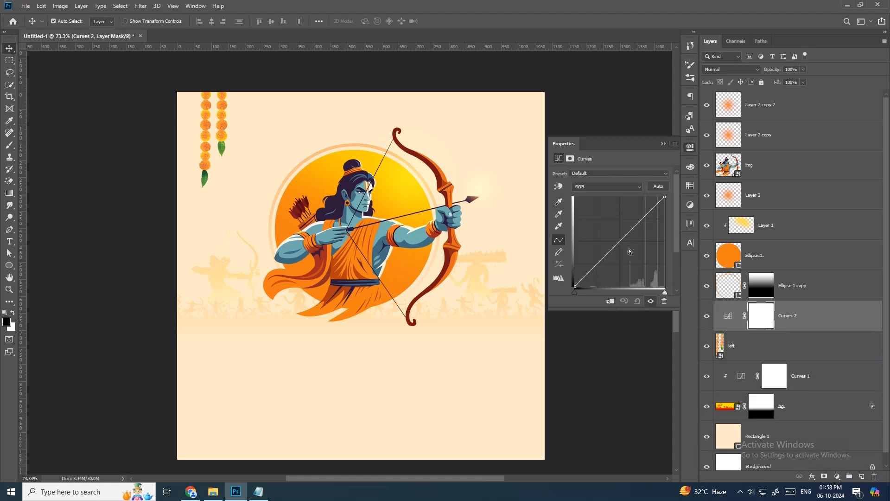
pyautogui.moveTo(632, 228); pyautogui.dragTo(635, 233)
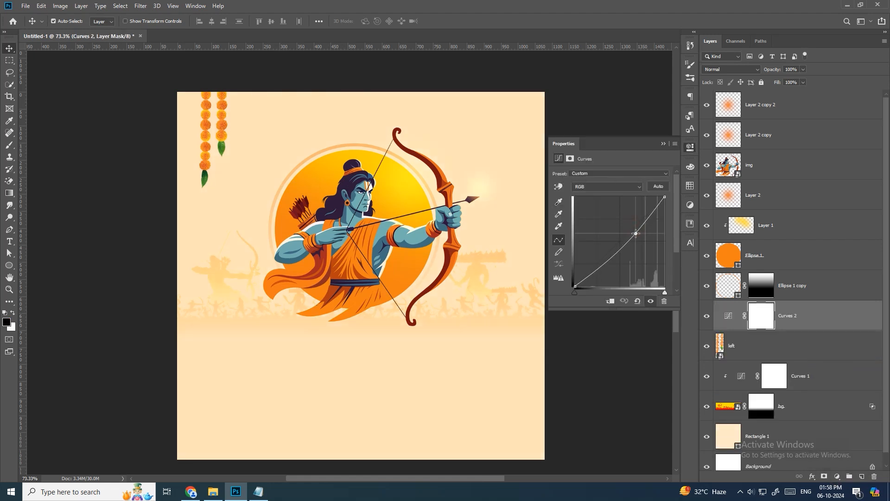
pyautogui.click(666, 145)
pyautogui.hotkey('ctrl', 'alt', 'g')
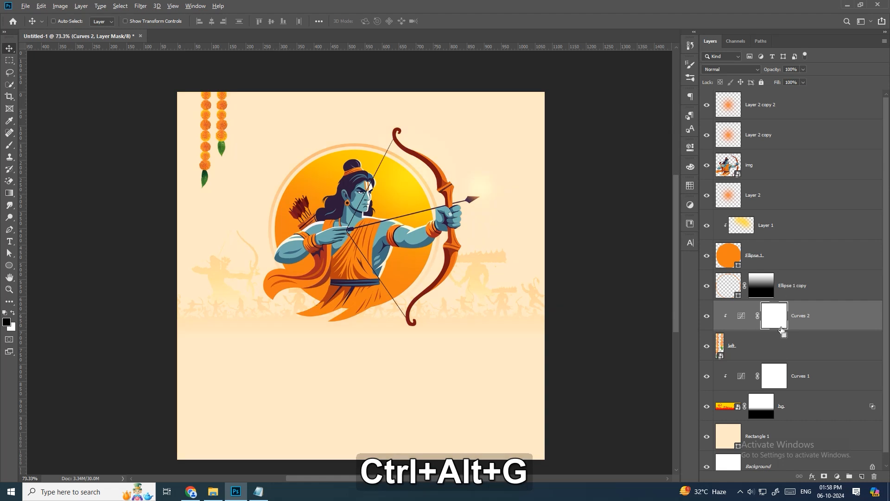
# Duplicate the garland, flip the copy horizontally and move it straight across to the poster's top-right corner.
pyautogui.click(784, 352)
pyautogui.moveTo(783, 352); pyautogui.dragTo(778, 386)
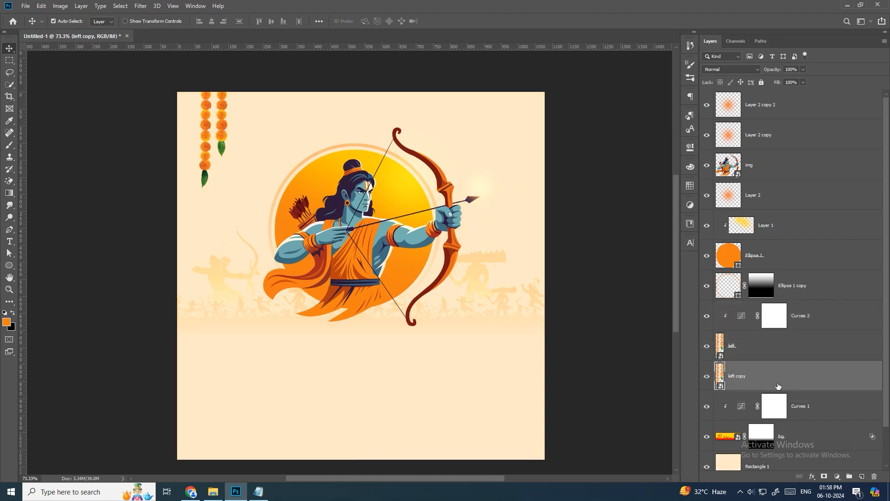
pyautogui.hotkey('ctrl', 't')
pyautogui.rightClick(215, 134)
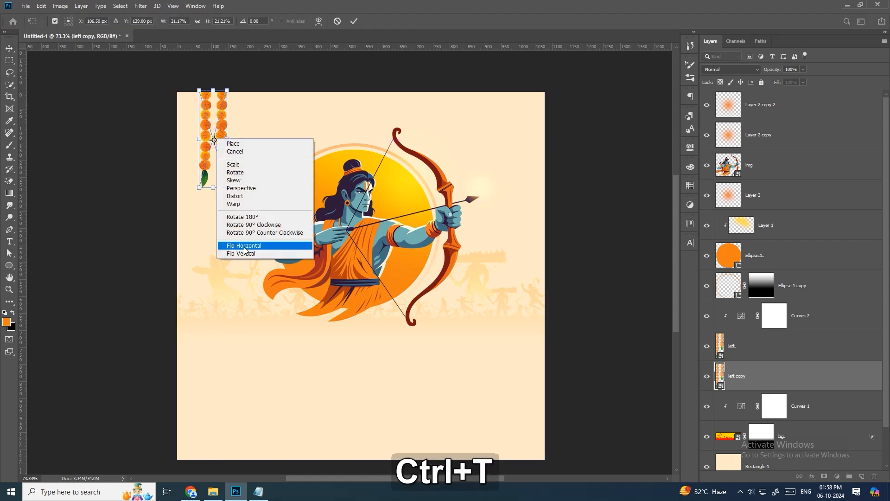
pyautogui.click(244, 245)
pyautogui.moveTo(214, 139); pyautogui.dragTo(509, 139)
pyautogui.press('Return')
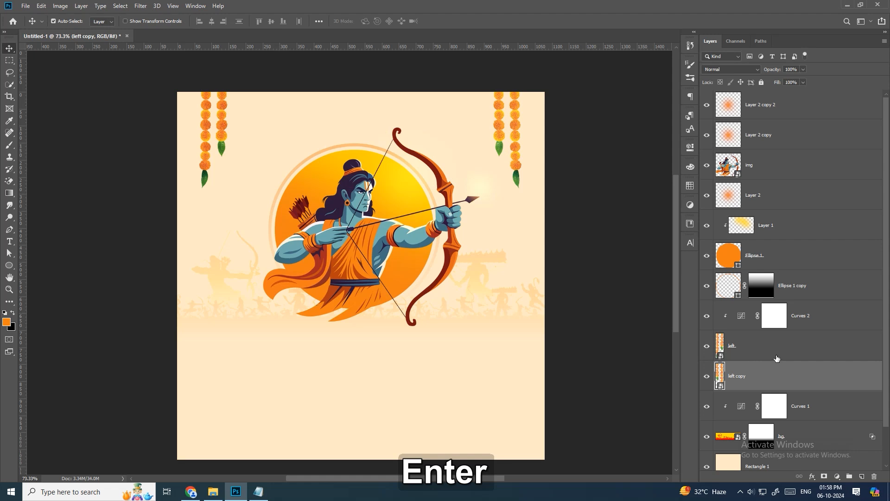
# Copy the garland's Curves adjustment above the mirrored garland and clip it to that layer.
pyautogui.moveTo(823, 324); pyautogui.dragTo(825, 361)
pyautogui.hotkey('ctrl', 'alt', 'g')
pyautogui.scroll(-1, 393, 227)
pyautogui.press('space')
pyautogui.moveTo(382, 165); pyautogui.dragTo(382, 160)
pyautogui.moveTo(321, 288); pyautogui.dragTo(321, 296)
# Copy "Happy" from the Notepad text and paste it as a new text layer below the archer.
pyautogui.click(10, 242)
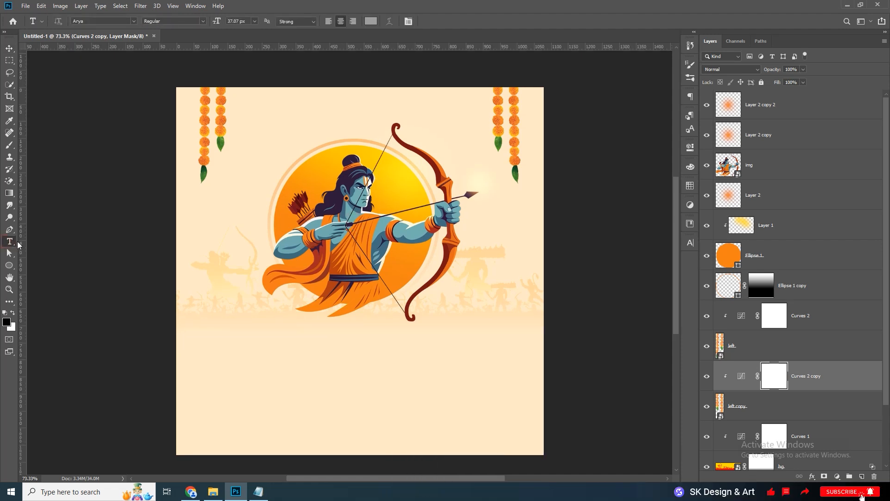
pyautogui.click(258, 492)
pyautogui.moveTo(150, 184); pyautogui.dragTo(76, 187)
pyautogui.hotkey('ctrl', 'c')
pyautogui.click(494, 157)
pyautogui.click(285, 342)
pyautogui.hotkey('ctrl', 'v')
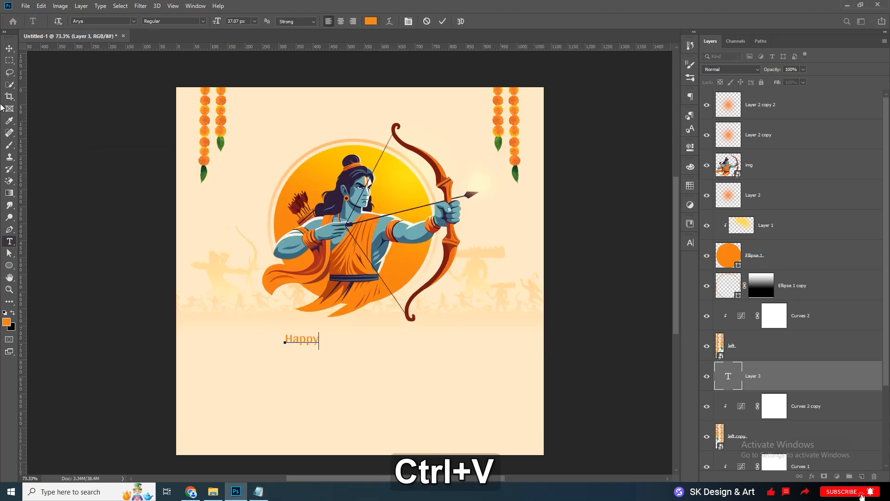
pyautogui.click(9, 48)
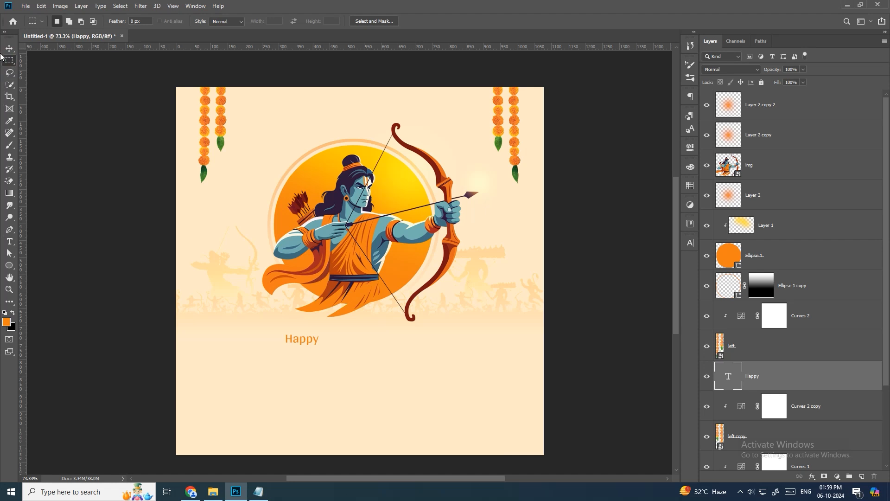
# Format the Happy text as Aspira Regular, All Caps, 52 px, with tracking 500.
pyautogui.click(689, 242)
pyautogui.click(628, 252)
pyautogui.write('asp')
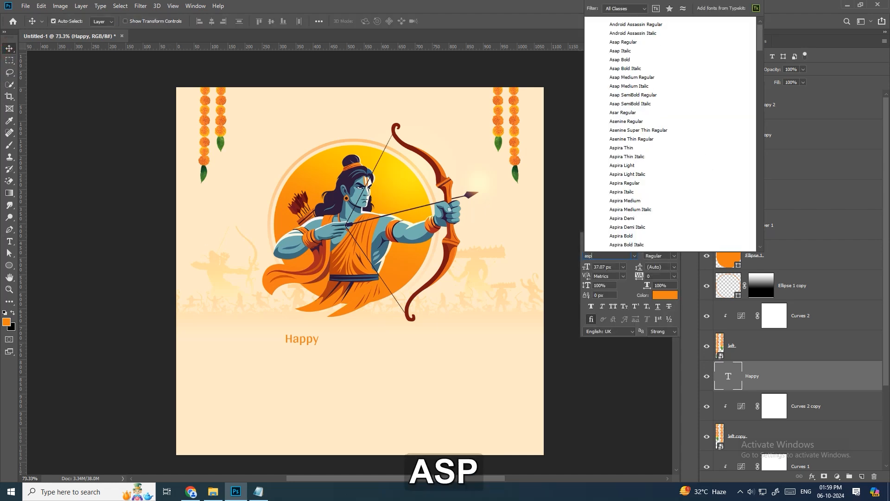
pyautogui.write('ira')
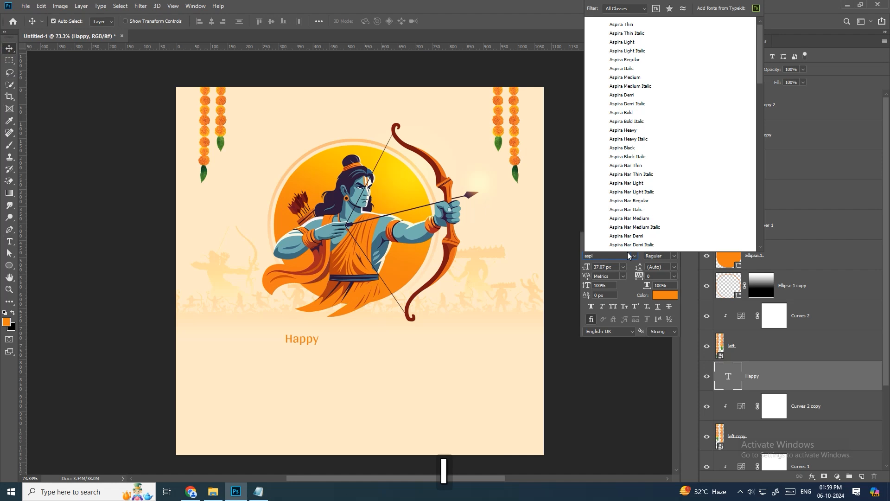
pyautogui.click(635, 60)
pyautogui.click(614, 308)
pyautogui.write('52')
pyautogui.press('Return')
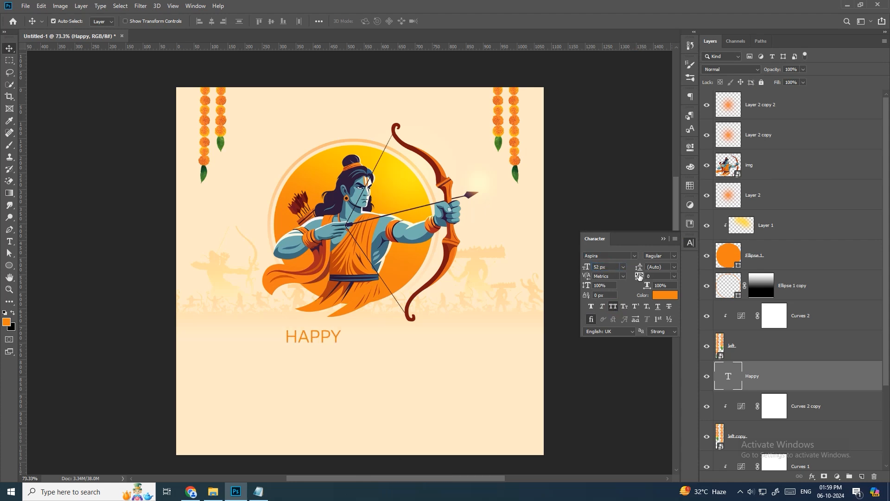
pyautogui.moveTo(648, 274); pyautogui.dragTo(650, 272)
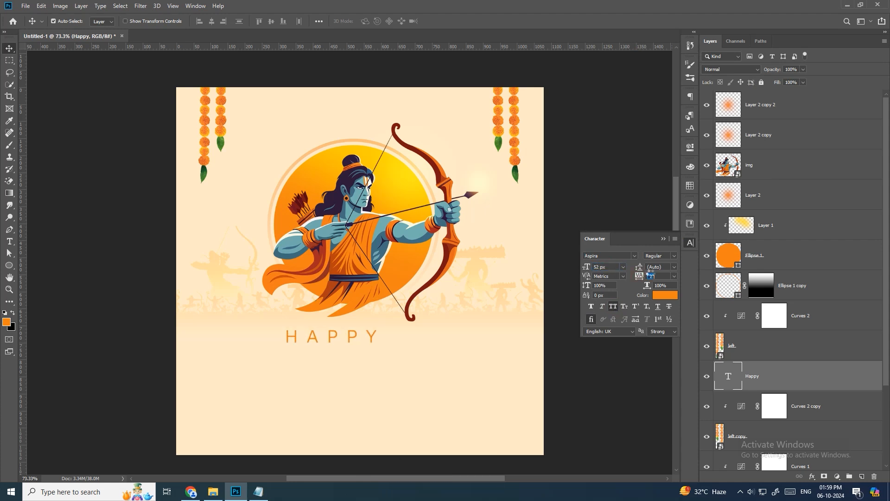
pyautogui.click(664, 239)
# Center the HAPPY text horizontally on the canvas.
pyautogui.hotkey('ctrl', 'a')
pyautogui.click(210, 23)
pyautogui.hotkey('ctrl', 'd')
# Recolor the HAPPY text with the dark red sampled from the lower part of the archer's bow.
pyautogui.click(690, 243)
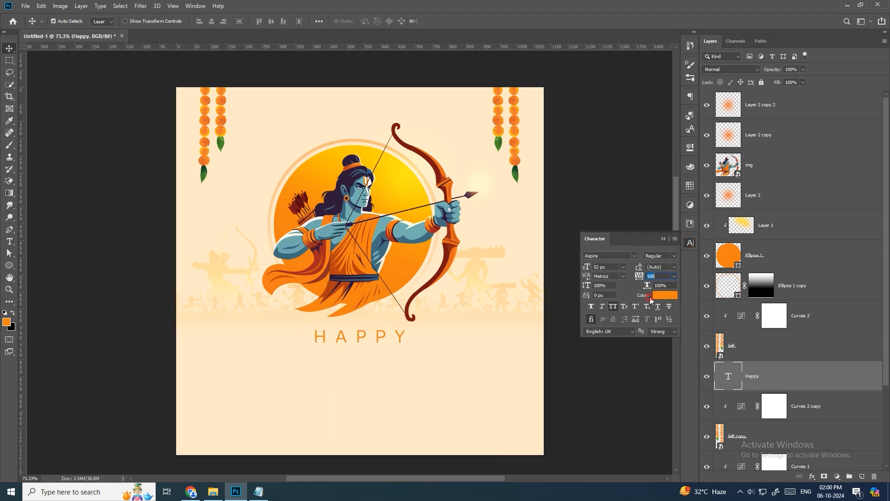
pyautogui.click(659, 295)
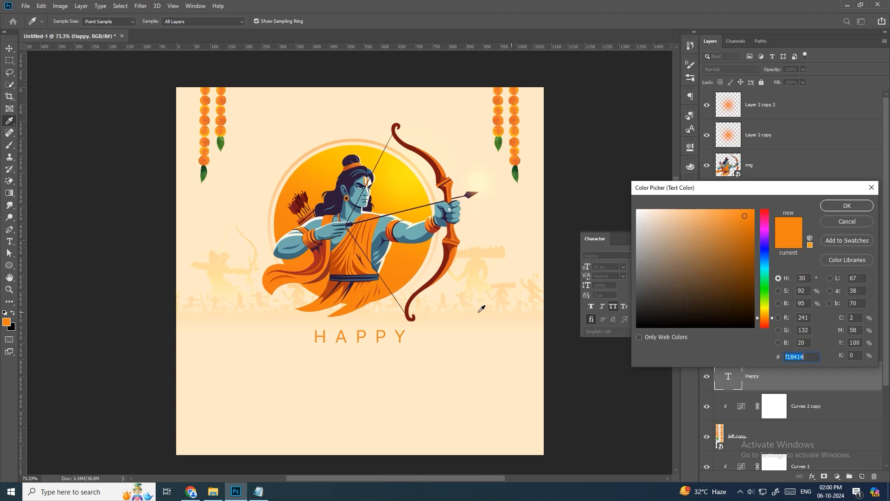
pyautogui.click(418, 290)
pyautogui.click(846, 205)
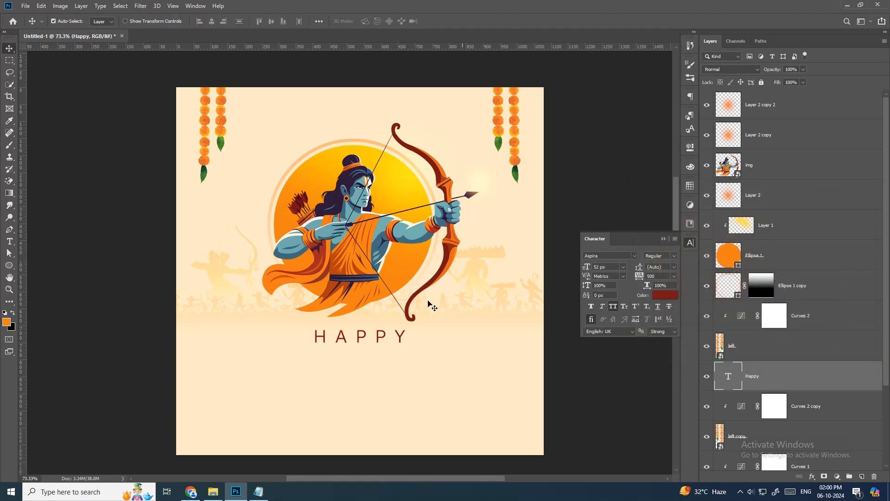
# Duplicate the HAPPY text just below itself and replace the copy's wording with "Dussehra" copied from the Notepad text.
pyautogui.moveTo(380, 337); pyautogui.dragTo(382, 355)
pyautogui.press('t')
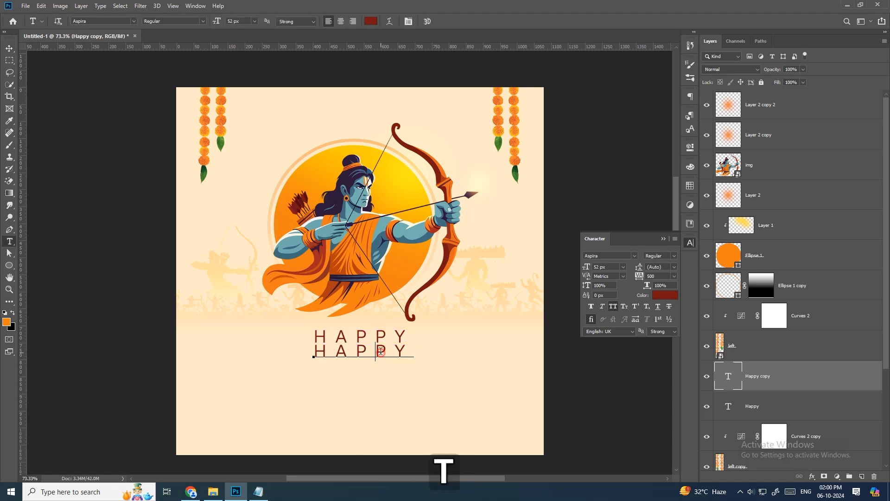
pyautogui.click(381, 355)
pyautogui.hotkey('ctrl', 'a')
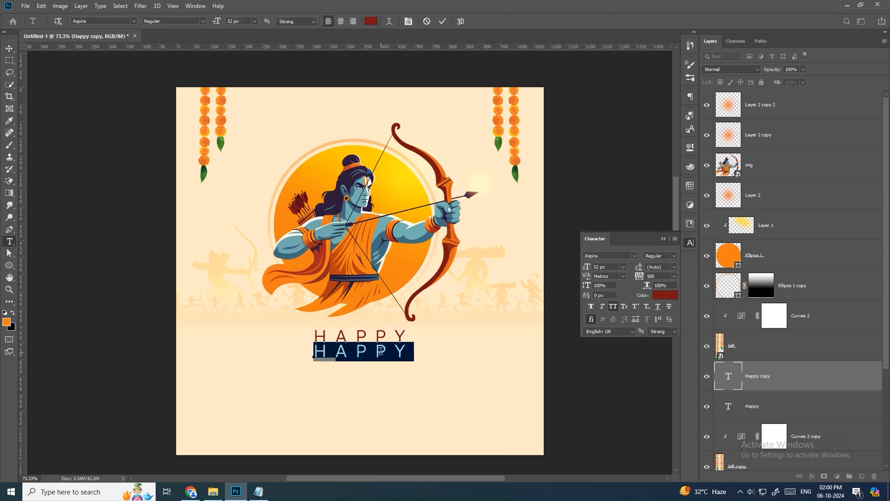
pyautogui.click(258, 491)
pyautogui.moveTo(171, 201); pyautogui.dragTo(89, 198)
pyautogui.hotkey('ctrl', 'c')
pyautogui.click(495, 158)
pyautogui.click(347, 367)
pyautogui.hotkey('ctrl', 'a')
pyautogui.hotkey('ctrl', 'v')
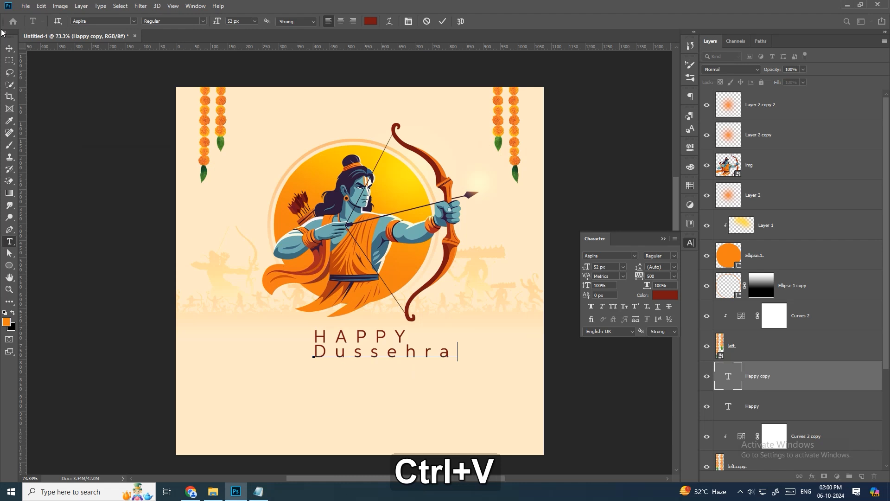
pyautogui.click(10, 49)
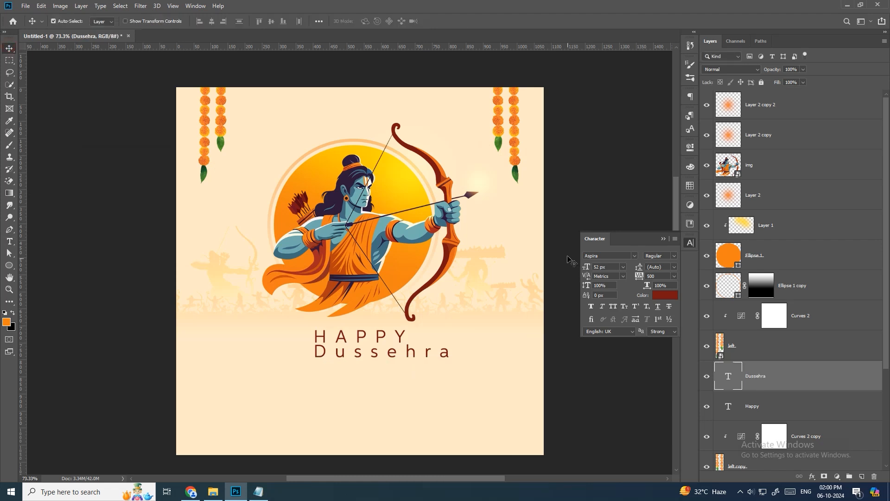
# Format the Dussehra text as Brick Records Regular in All Caps with tracking 0.
pyautogui.click(614, 305)
pyautogui.hotkey('ctrl', 'a')
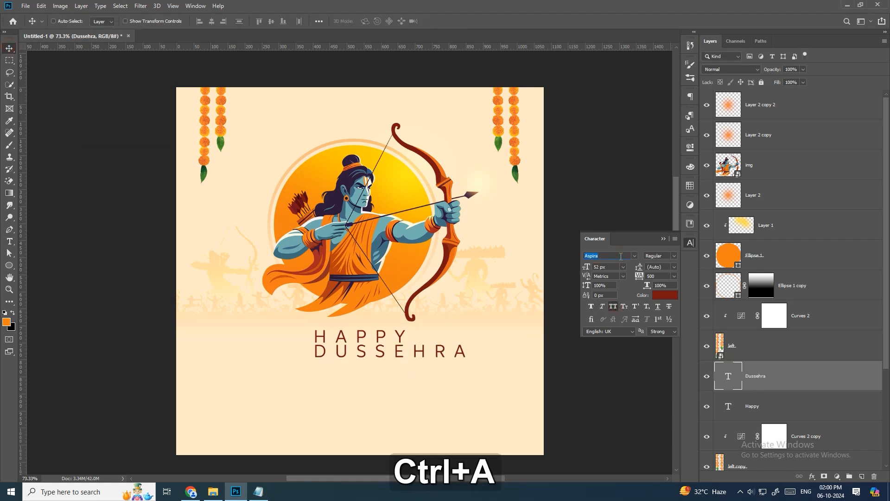
pyautogui.write('brick')
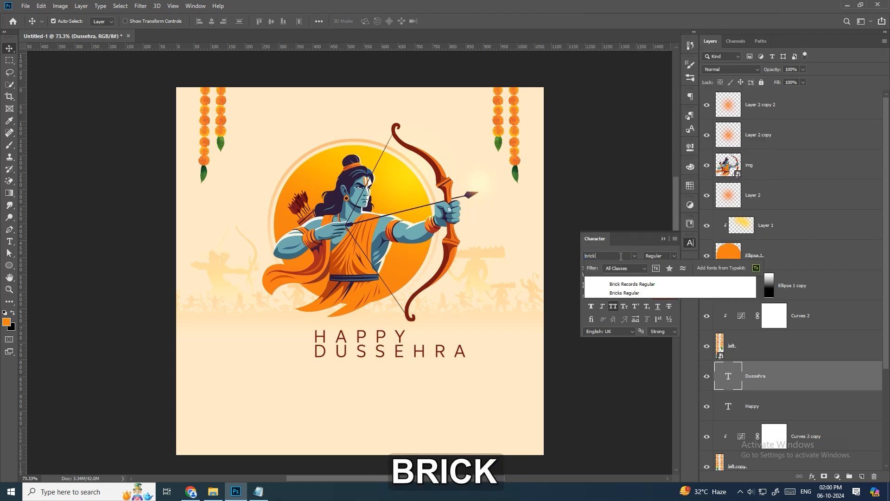
pyautogui.press('Down')
pyautogui.press('Return')
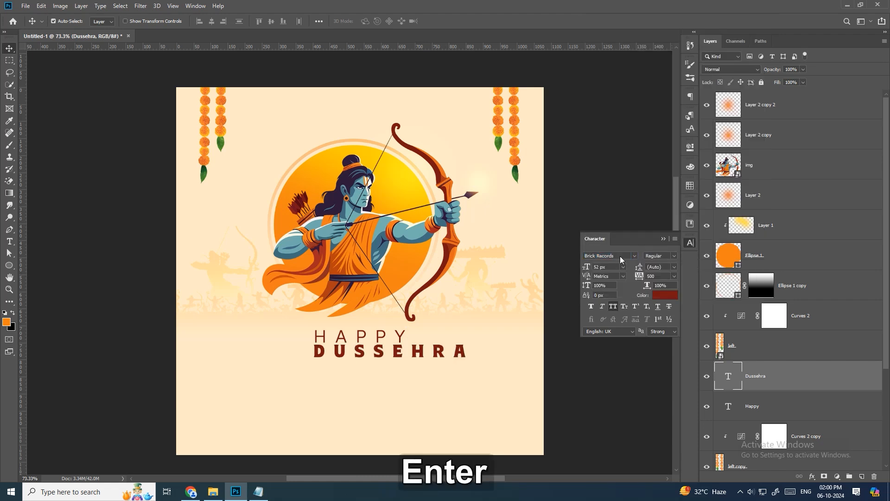
pyautogui.write('0')
pyautogui.press('Return')
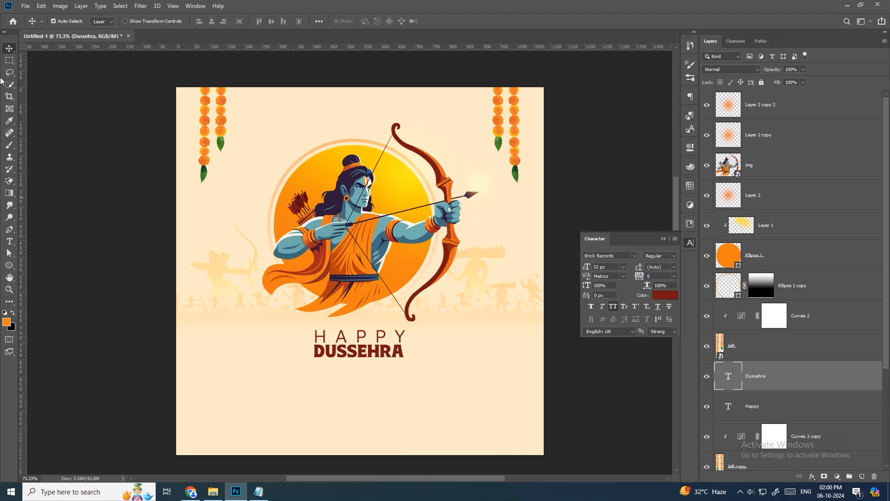
# Enlarge the DUSSEHRA text outward from its center and set its font size to 116 px.
pyautogui.hotkey('ctrl', 't')
pyautogui.moveTo(405, 342); pyautogui.dragTo(427, 336)
pyautogui.press('Return')
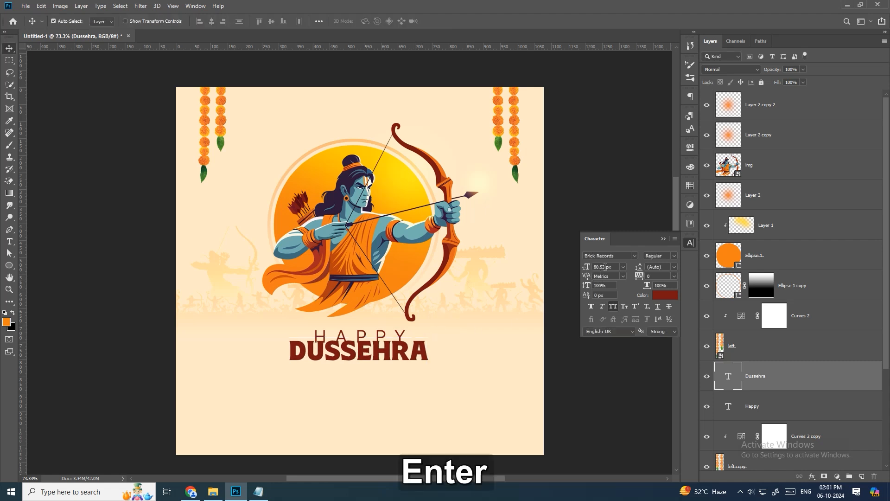
pyautogui.write('116')
pyautogui.press('Return')
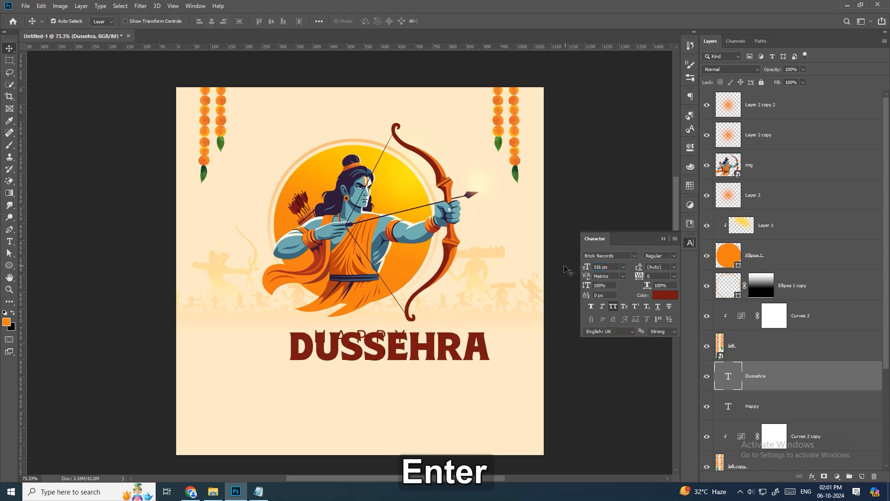
# Move the DUSSEHRA text just below HAPPY and center it horizontally on the canvas.
pyautogui.moveTo(364, 341); pyautogui.dragTo(353, 356)
pyautogui.hotkey('ctrl', 'a')
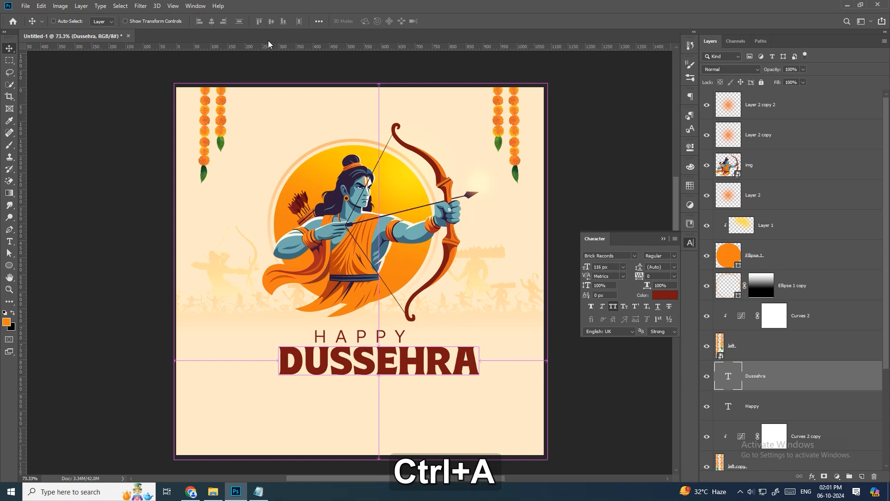
pyautogui.click(213, 22)
pyautogui.hotkey('ctrl', 'd')
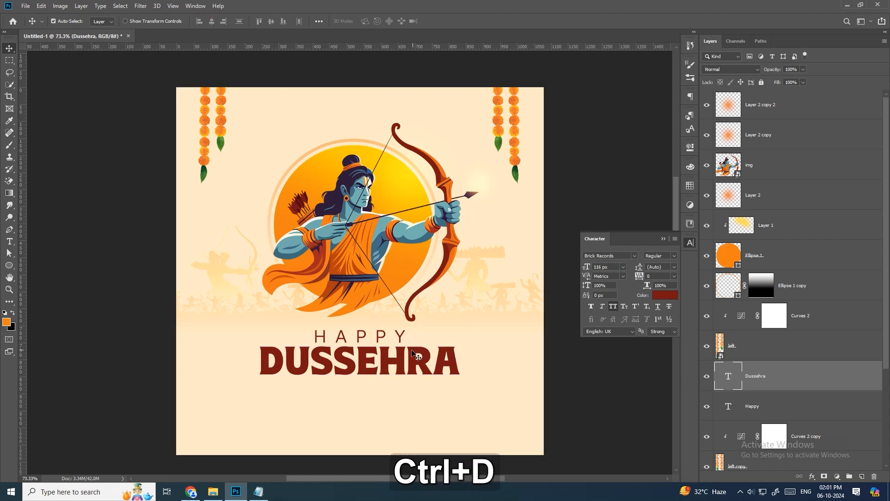
# Place the tex texture image from File Explorer above the DUSSEHRA text and clip it to that text layer.
pyautogui.click(219, 492)
pyautogui.moveTo(408, 260)
pyautogui.mouseDown()
pyautogui.moveTo(380, 286)
pyautogui.moveTo(401, 272)
pyautogui.mouseUp()
pyautogui.hotkey('alt', 'Tab')
pyautogui.press('Return')
pyautogui.hotkey('ctrl', 'alt', 'g')
# Scale the clipped texture down and position it over the DUSSEHRA lettering.
pyautogui.hotkey('ctrl', 't')
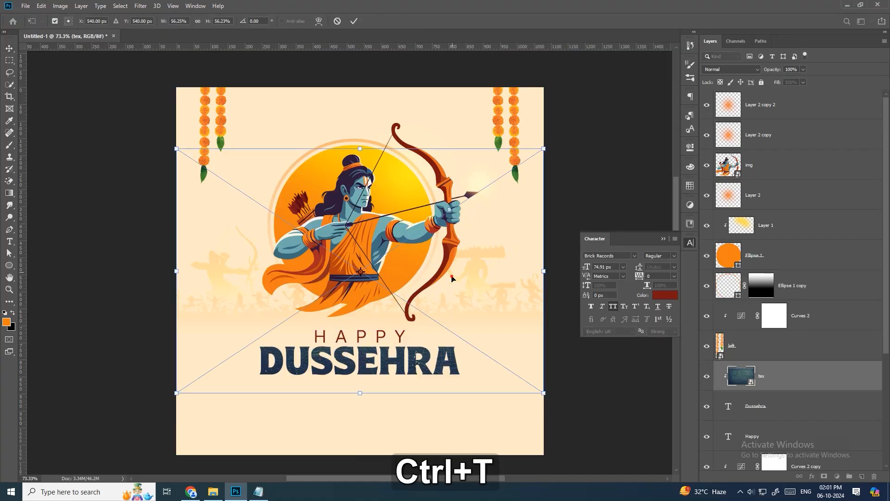
pyautogui.moveTo(452, 275); pyautogui.dragTo(451, 315)
pyautogui.moveTo(542, 188); pyautogui.dragTo(441, 306)
pyautogui.press('Return')
# Set the texture's blend mode to Soft Light and shift the texture slightly over the DUSSEHRA lettering.
pyautogui.click(729, 70)
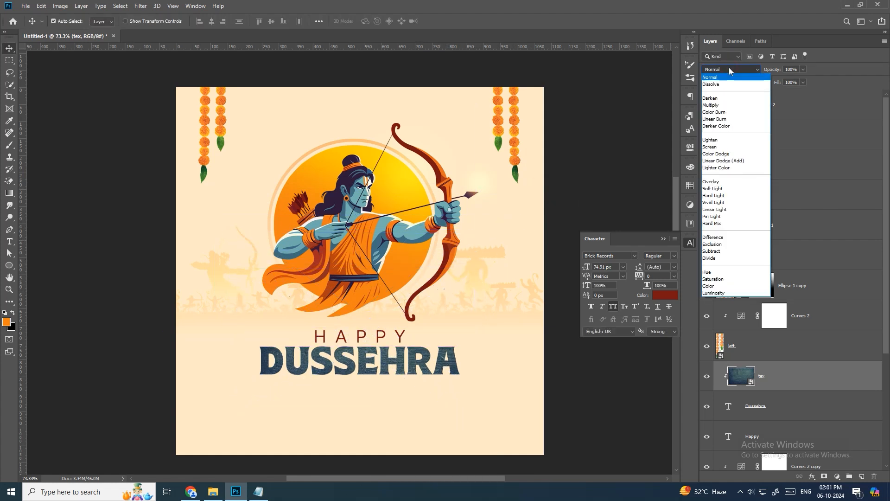
pyautogui.click(726, 189)
pyautogui.hotkey('ctrl', 't')
pyautogui.moveTo(455, 352)
pyautogui.mouseDown()
pyautogui.moveTo(438, 348)
pyautogui.moveTo(436, 391)
pyautogui.moveTo(441, 350)
pyautogui.mouseUp()
pyautogui.press('Return')
# Change the texture layer's blend mode to Color Dodge.
pyautogui.scroll(1, 376, 386)
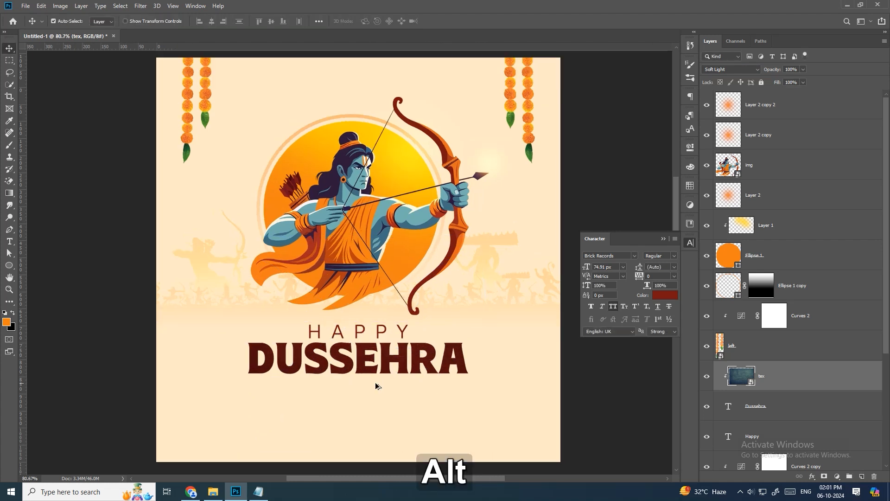
pyautogui.scroll(1, 376, 386)
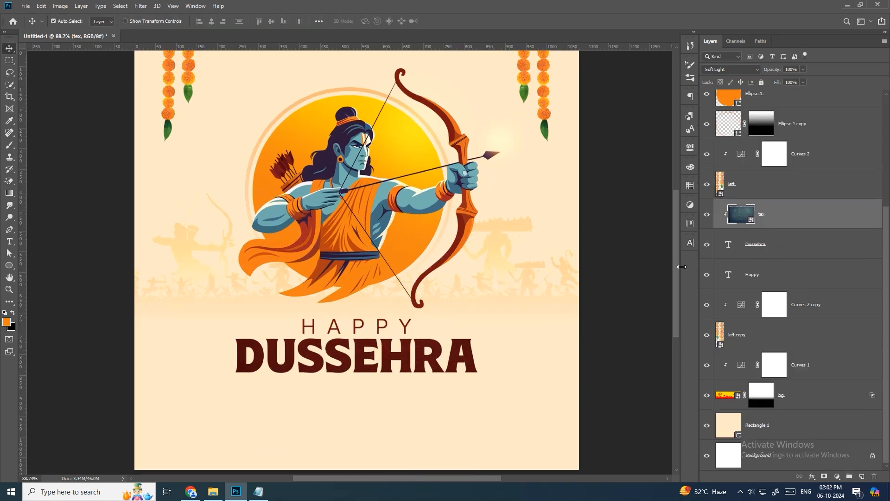
pyautogui.click(748, 69)
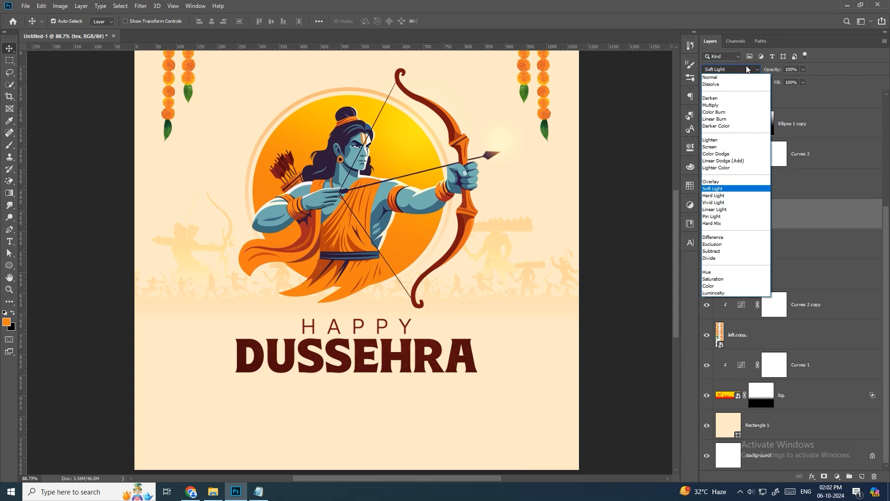
pyautogui.click(730, 154)
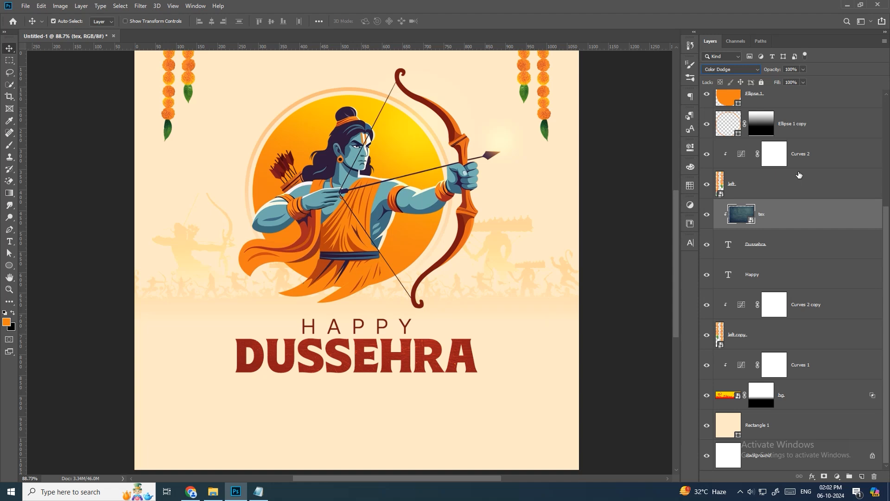
pyautogui.keyDown('shift'); pyautogui.click(795, 241); pyautogui.keyUp('shift')
pyautogui.press('Down')
pyautogui.press('Down')
pyautogui.press('Down')
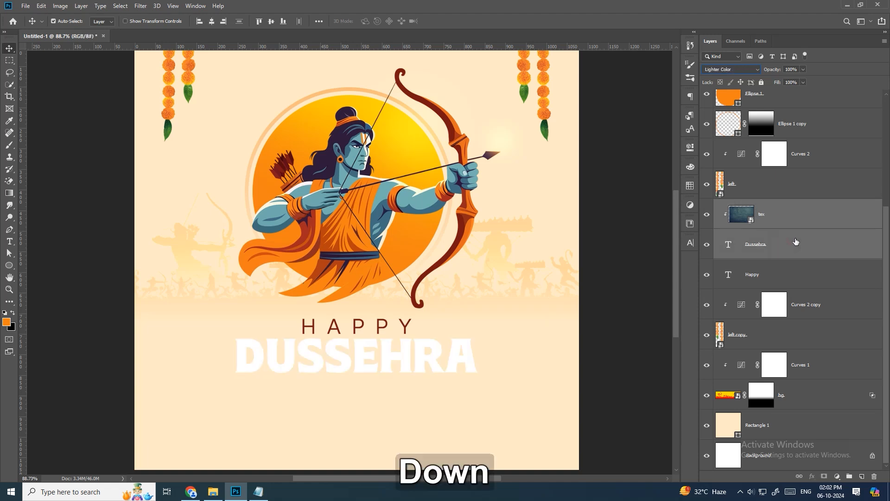
pyautogui.hotkey('ctrl', 'z')
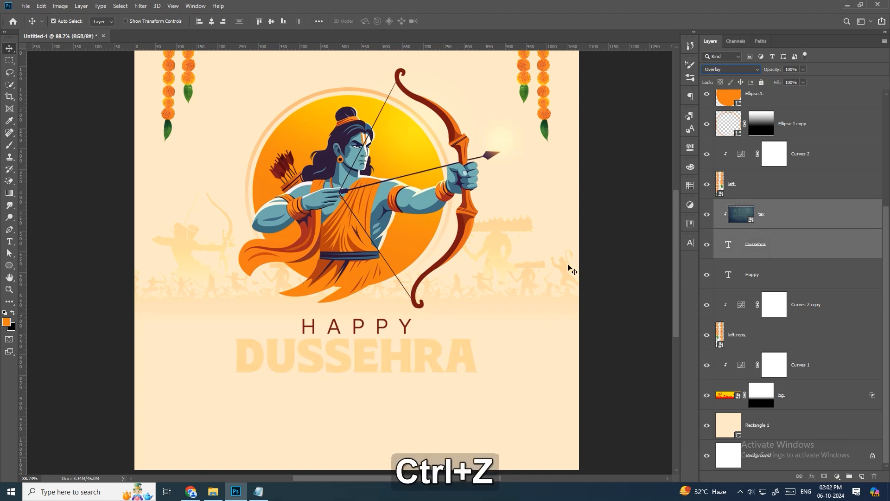
pyautogui.hotkey('ctrl', 'alt', 'z')
pyautogui.hotkey('ctrl', 'alt', 'z')
pyautogui.hotkey('ctrl', 'alt', 'z')
pyautogui.hotkey('ctrl', 'alt', 'z')
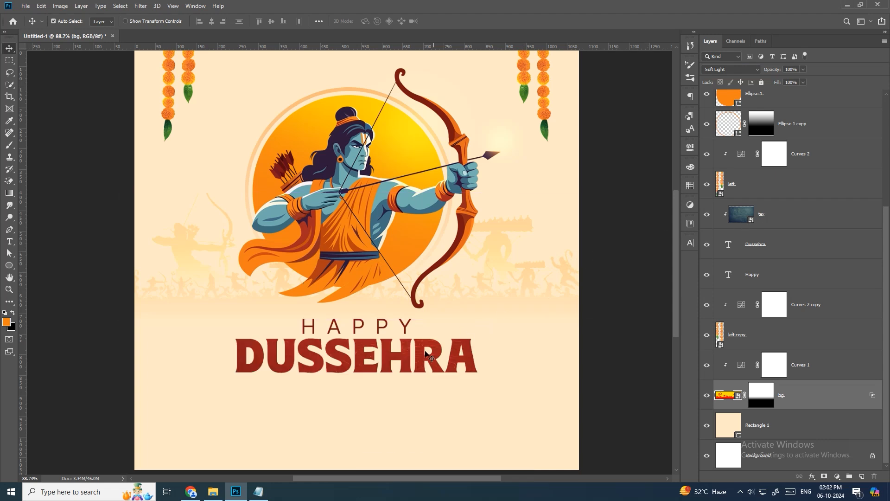
# Nudge the texture and DUSSEHRA text layers down together to widen the gap below HAPPY.
pyautogui.click(426, 357)
pyautogui.keyDown('shift'); pyautogui.click(790, 242); pyautogui.keyUp('shift')
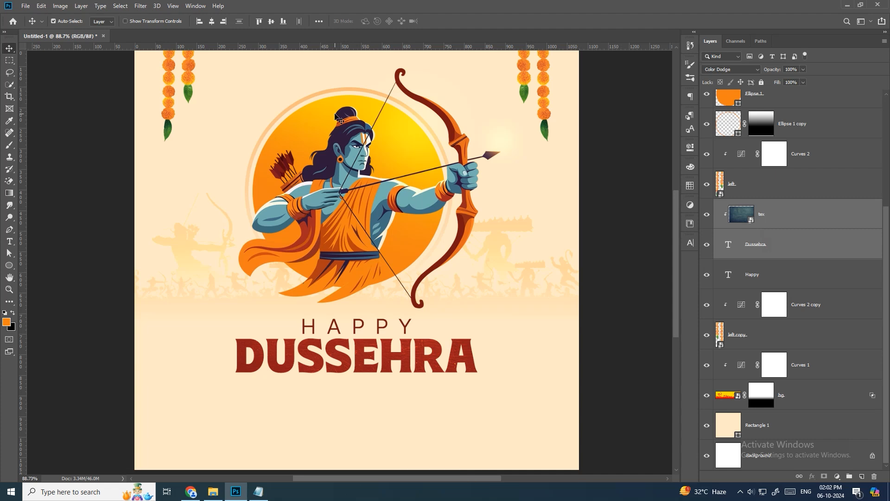
pyautogui.hotkey('shift', 'Down')
pyautogui.press('Down')
pyautogui.press('Down')
pyautogui.press('Down')
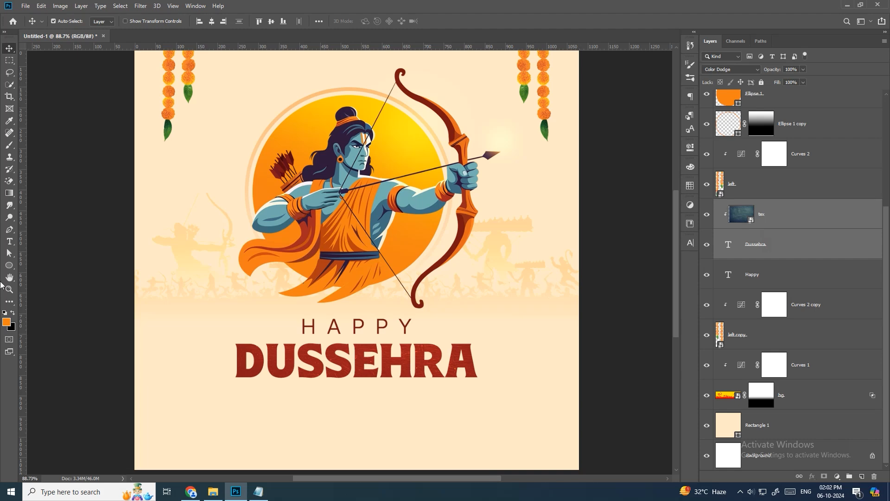
# Draw an ellipse shape 11 px wide and high just before the H of HAPPY.
pyautogui.moveTo(9, 265); pyautogui.dragTo(30, 281)
pyautogui.press('alt')
pyautogui.scroll(1, 279, 329)
pyautogui.moveTo(295, 321); pyautogui.dragTo(300, 327)
# Fill the small circle with the dark red #911c1b sampled from the DUSSEHRA lettering.
pyautogui.click(105, 21)
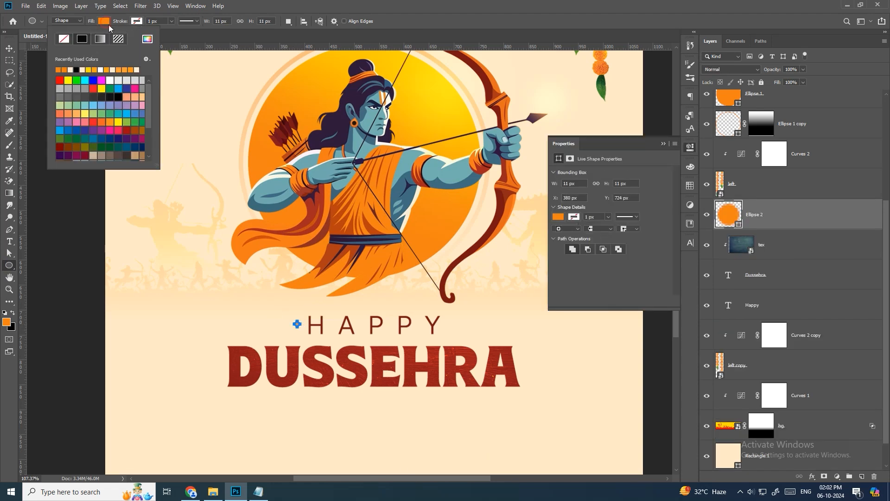
pyautogui.click(147, 40)
pyautogui.click(252, 347)
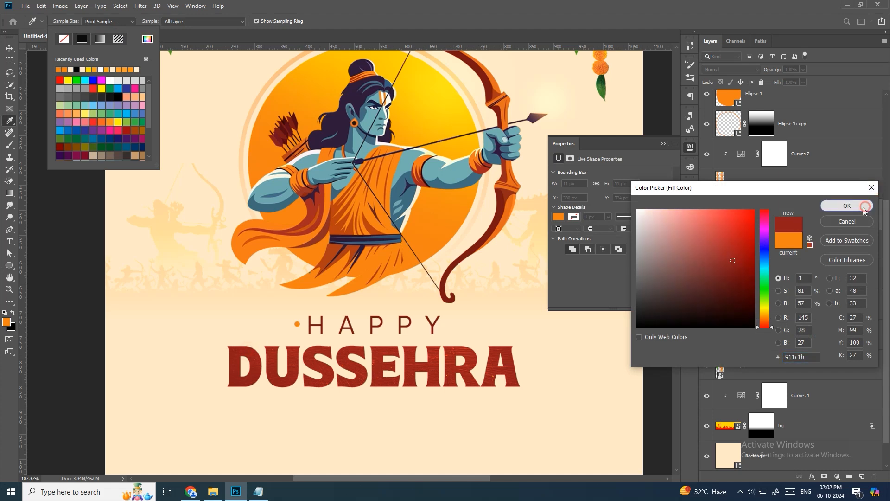
pyautogui.click(847, 206)
# Nudge the red dot to X 376 px, Y 727 px so it lines up with the middle of HAPPY.
pyautogui.click(10, 49)
pyautogui.press('Right')
pyautogui.press('Right')
pyautogui.press('Down')
pyautogui.press('Down')
pyautogui.press('Down')
pyautogui.press('Left')
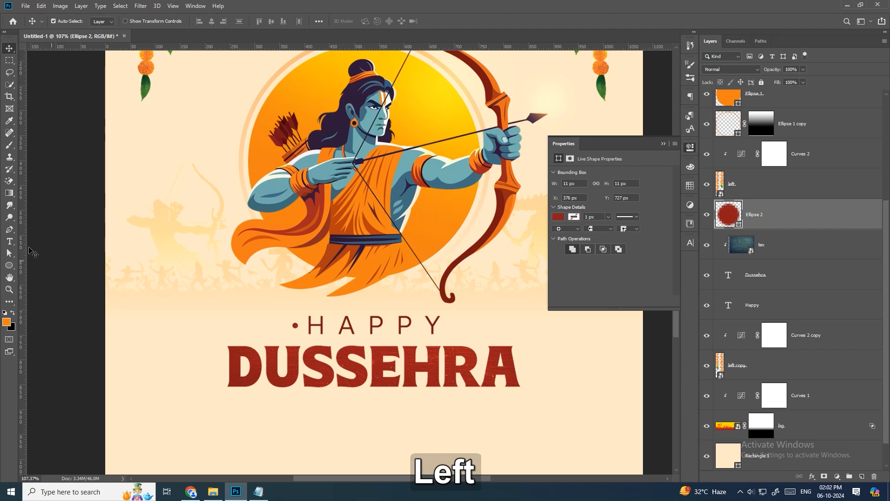
# Draw a horizontal line about 113 px long with the Pen tool, extending outward from the dot beside HAPPY.
pyautogui.click(15, 231)
pyautogui.click(74, 29)
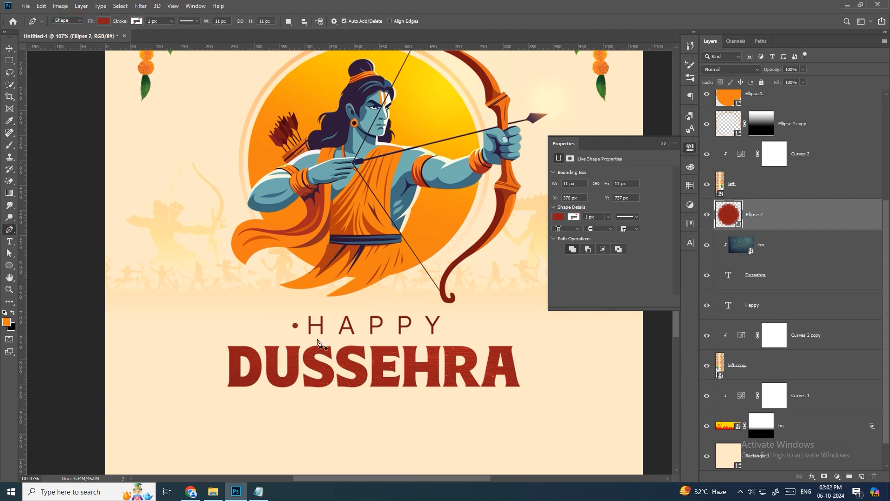
pyautogui.click(282, 328)
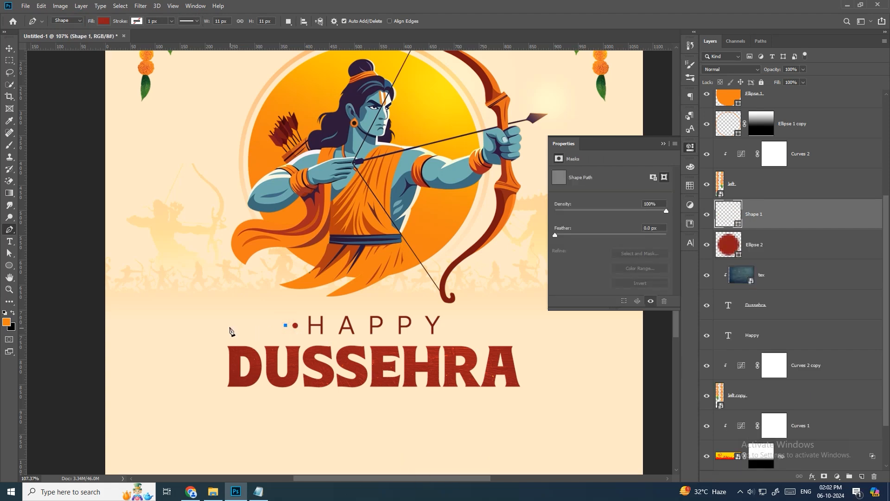
pyautogui.click(229, 326)
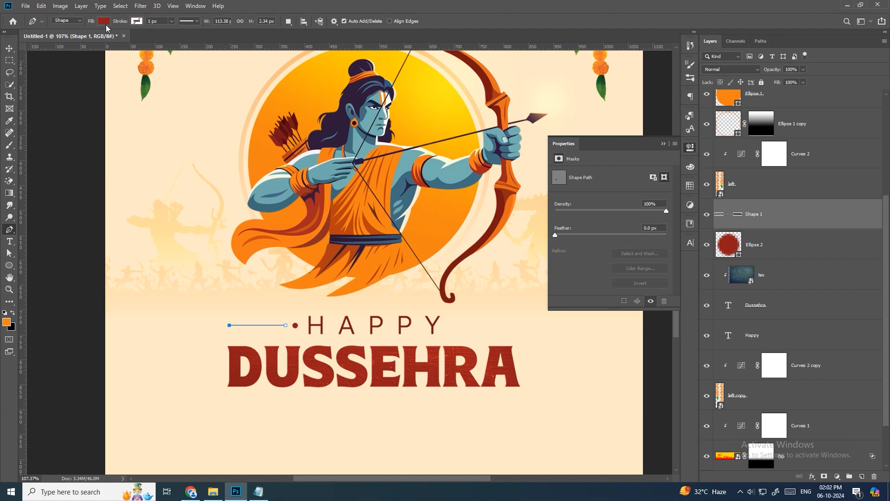
# Remove the line's fill and give it a 2 px stroke in the recently used dark red.
pyautogui.click(104, 21)
pyautogui.click(137, 23)
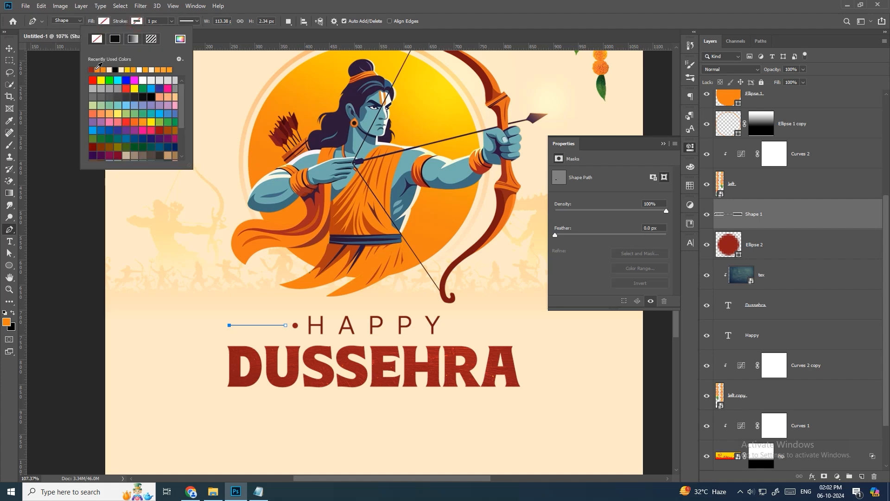
pyautogui.click(150, 21)
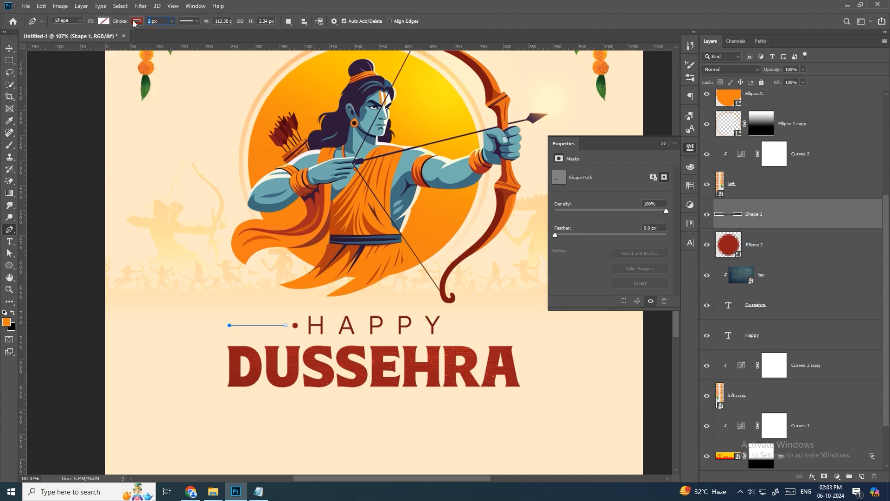
pyautogui.write('2')
pyautogui.press('Return')
# Group the line and dot shape layers.
pyautogui.click(10, 48)
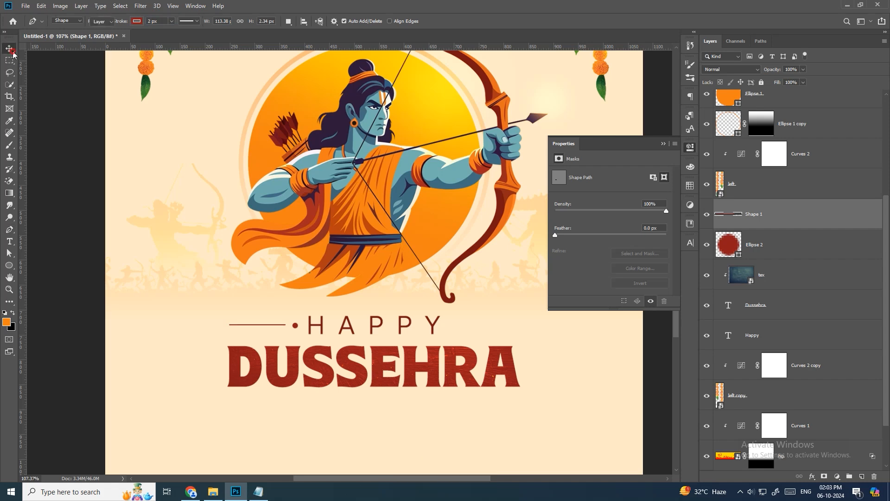
pyautogui.keyDown('shift'); pyautogui.click(801, 242); pyautogui.keyUp('shift')
pyautogui.hotkey('ctrl', 'g')
# Duplicate the line-and-dot group and flip the copy horizontally.
pyautogui.hotkey('ctrl', 'j')
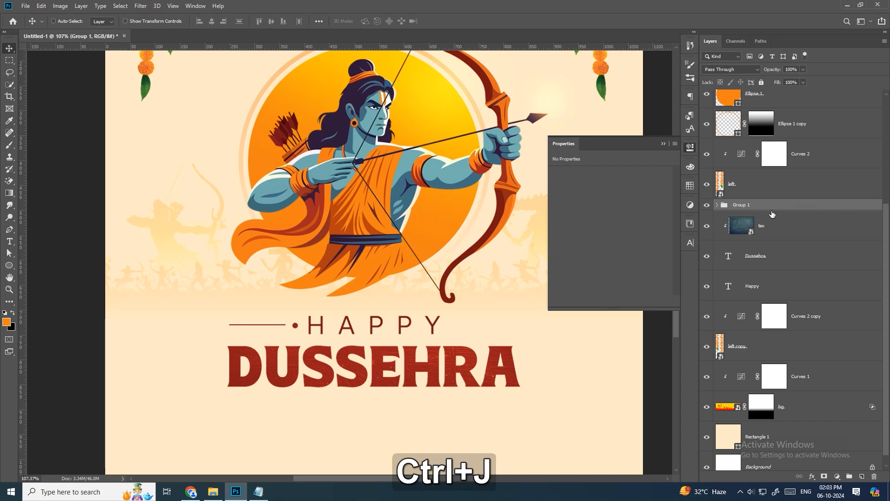
pyautogui.hotkey('ctrl', 't')
pyautogui.rightClick(291, 330)
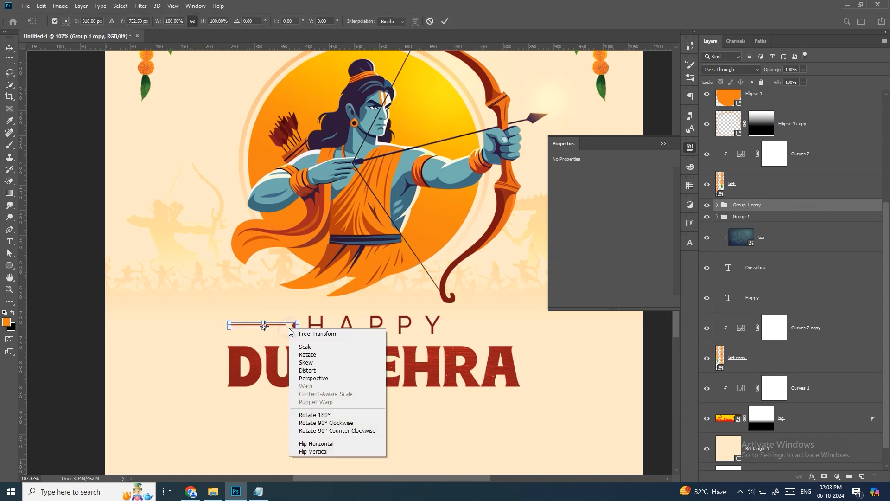
pyautogui.click(317, 443)
pyautogui.press('Return')
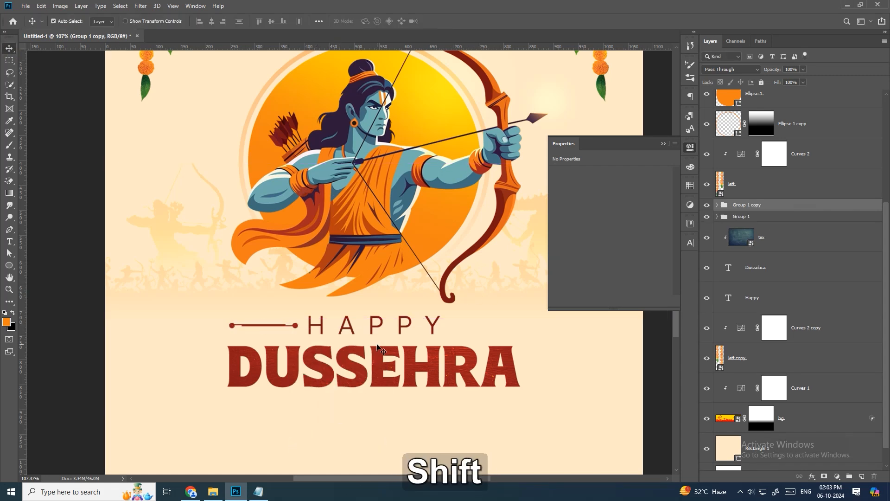
# Move the flipped line-and-dot copy horizontally past the Y of HAPPY so it mirrors the original ornament.
pyautogui.hotkey('shift', 'Right')
pyautogui.hotkey('shift', 'Right')
pyautogui.hotkey('shift', 'Right')
pyautogui.hotkey('shift', 'Right')
pyautogui.hotkey('shift', 'Right')
pyautogui.hotkey('shift', 'Right')
pyautogui.hotkey('shift', 'Right')
pyautogui.hotkey('shift', 'Right')
pyautogui.hotkey('shift', 'Right')
pyautogui.hotkey('shift', 'Right')
pyautogui.hotkey('shift', 'Right')
pyautogui.hotkey('shift', 'Right')
pyautogui.hotkey('shift', 'Right')
pyautogui.hotkey('shift', 'Right')
pyautogui.hotkey('shift', 'Right')
pyautogui.hotkey('shift', 'Right')
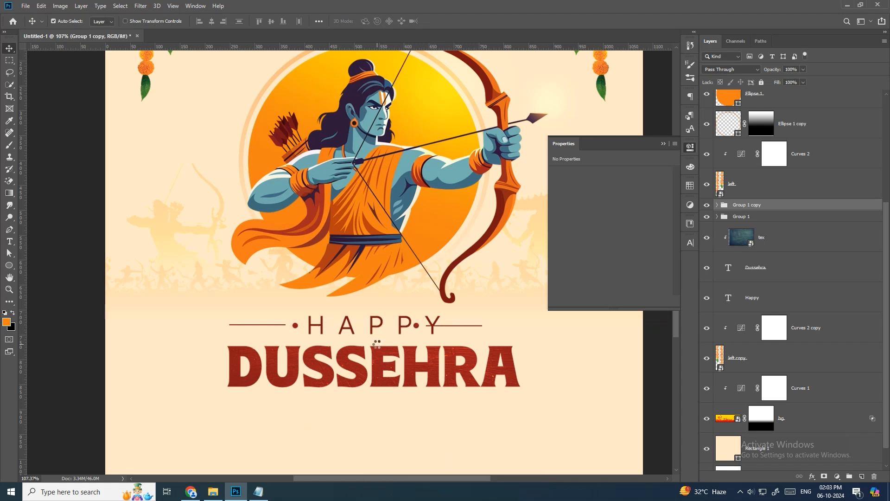
pyautogui.hotkey('shift', 'Right')
pyautogui.hotkey('shift', 'Right')
pyautogui.hotkey('shift', 'Right')
pyautogui.hotkey('shift', 'Right')
pyautogui.press('Left')
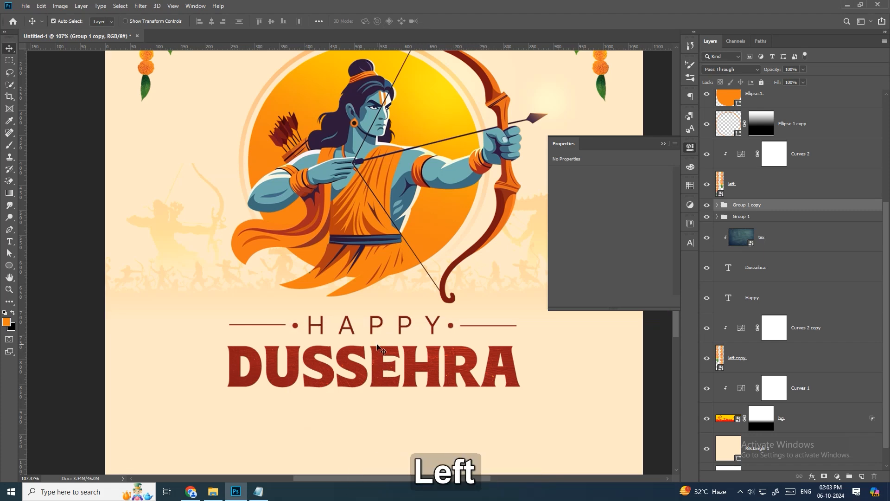
pyautogui.click(663, 144)
# Switch to Notepad and copy the lines "This Vijaya Dashami, defeat the demons in your lifestyle.".
pyautogui.scroll(-2, 468, 230)
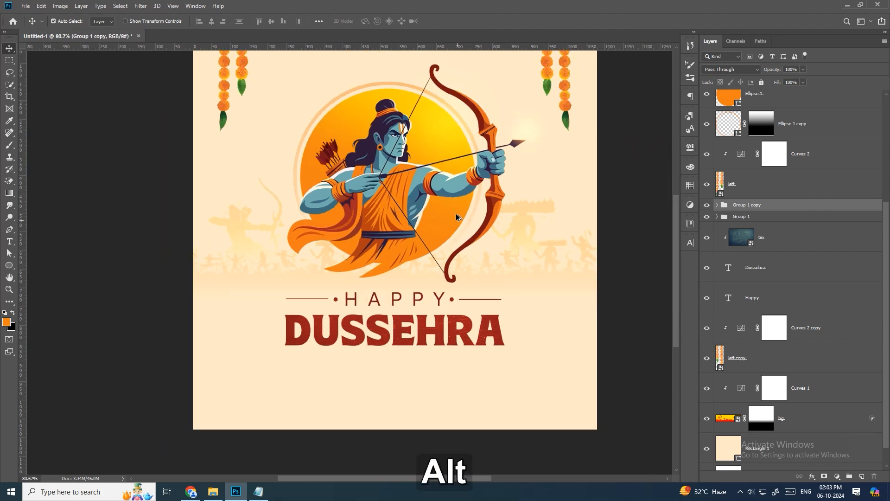
pyautogui.scroll(1, 461, 204)
pyautogui.press('space')
pyautogui.moveTo(357, 260); pyautogui.dragTo(340, 291)
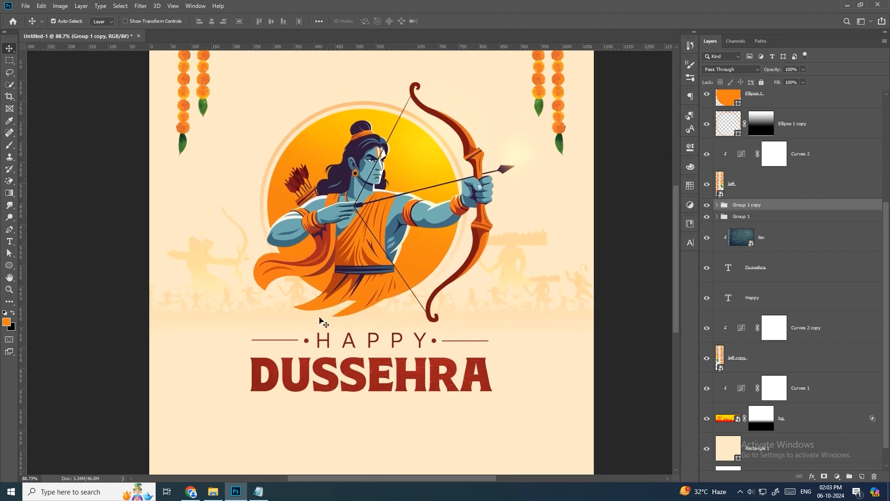
pyautogui.click(259, 492)
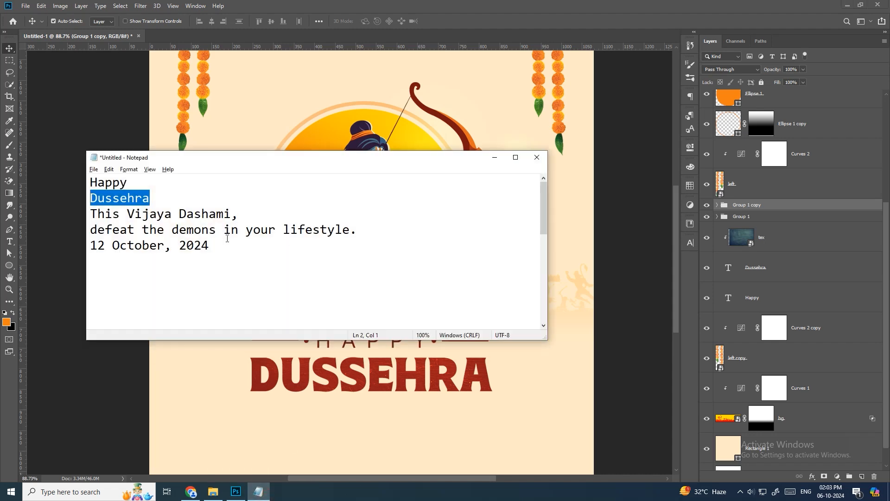
pyautogui.click(227, 238)
pyautogui.moveTo(253, 247); pyautogui.dragTo(121, 213)
pyautogui.click(369, 225)
pyautogui.moveTo(378, 227); pyautogui.dragTo(90, 213)
pyautogui.hotkey('ctrl', 'c')
# Return to Photoshop and paste the copied two-line message as a new text layer below DUSSEHRA.
pyautogui.click(495, 157)
pyautogui.scroll(-1, 420, 199)
pyautogui.scroll(-2, 421, 200)
pyautogui.click(9, 241)
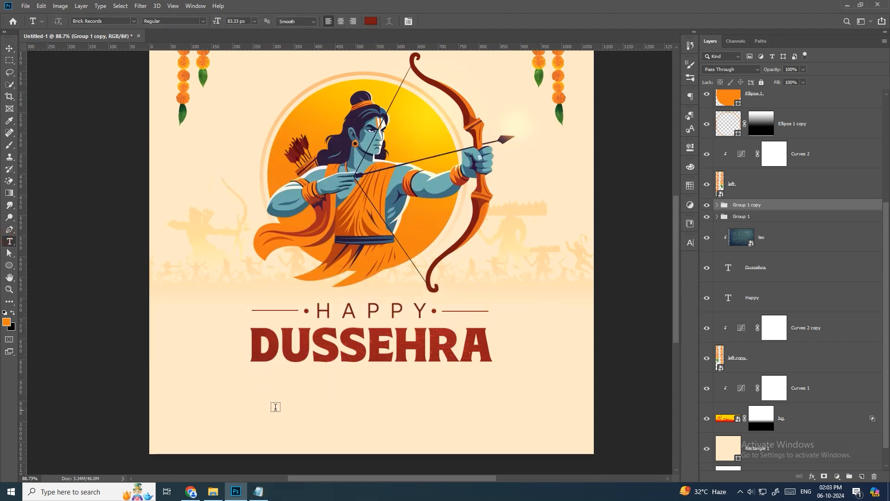
pyautogui.click(248, 376)
pyautogui.hotkey('ctrl', 'v')
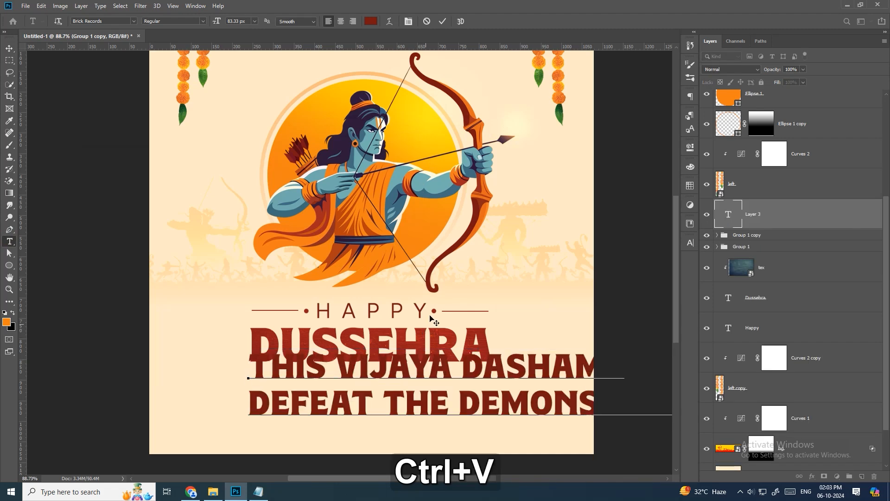
# Set the font of the whole pasted message to Arya Regular.
pyautogui.hotkey('ctrl', 'a')
pyautogui.click(694, 246)
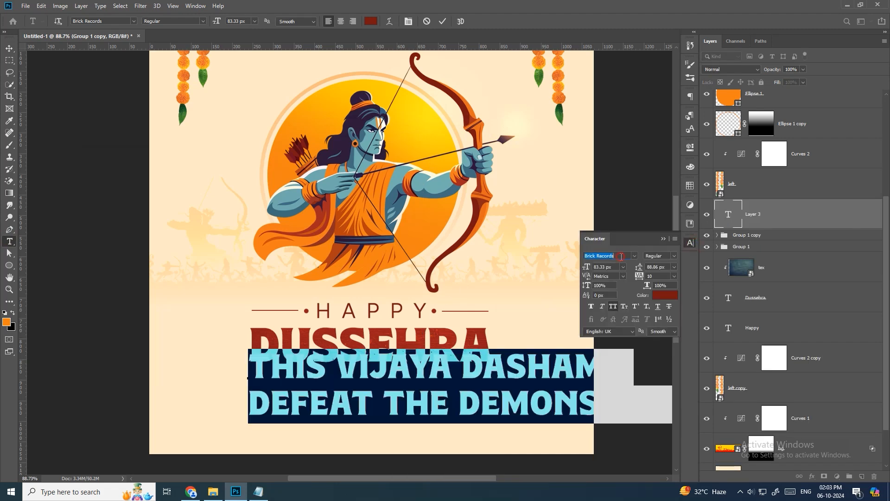
pyautogui.write('arya')
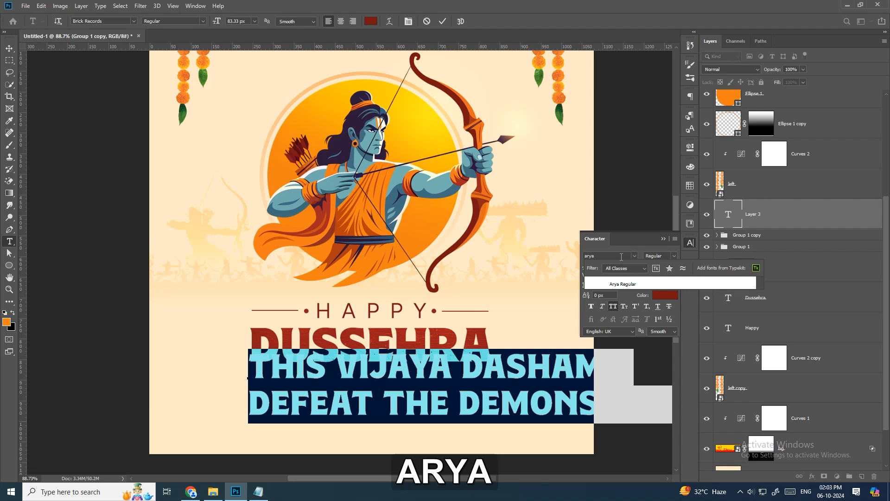
pyautogui.click(647, 288)
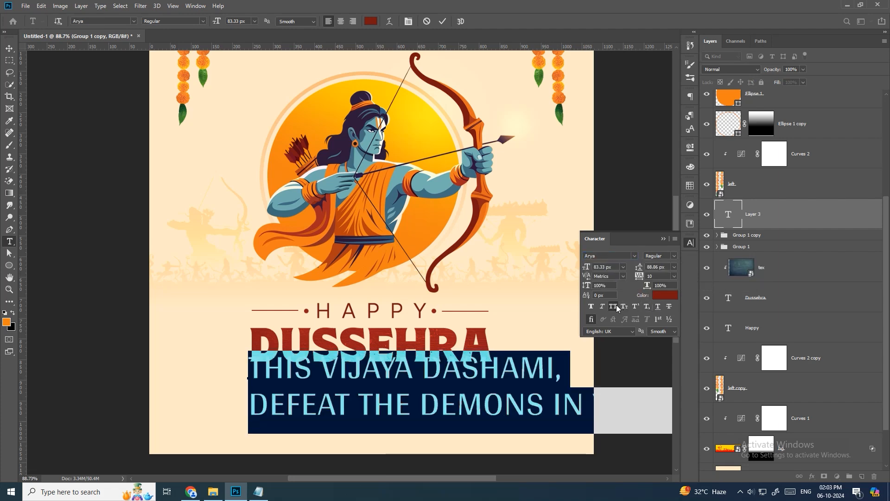
# Turn off All Caps for the message text and set its size to 34.33 px, leading to Auto and tracking to 0.
pyautogui.click(612, 306)
pyautogui.moveTo(586, 267); pyautogui.dragTo(565, 269)
pyautogui.click(674, 267)
pyautogui.click(656, 273)
pyautogui.click(674, 276)
pyautogui.click(657, 331)
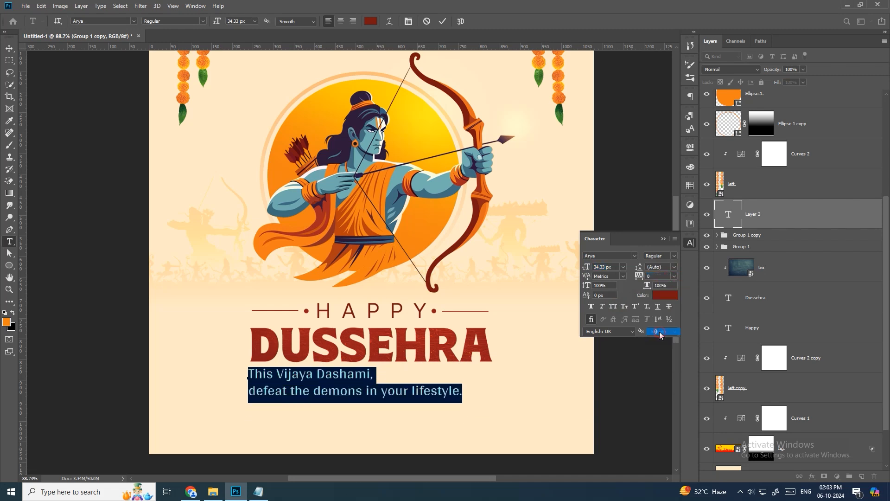
# Centre-align the message text, centre it horizontally on the canvas and nudge it slightly down from DUSSEHRA.
pyautogui.click(342, 21)
pyautogui.click(10, 49)
pyautogui.hotkey('ctrl', 'a')
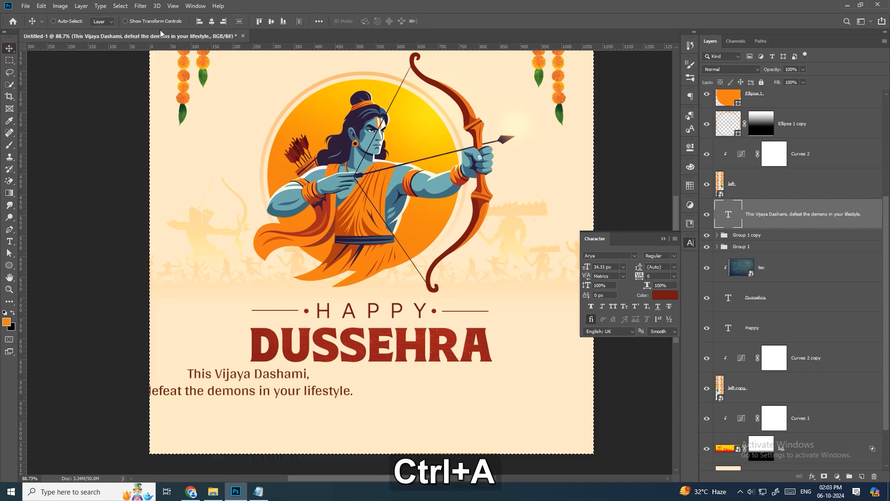
pyautogui.click(212, 21)
pyautogui.hotkey('ctrl', 'd')
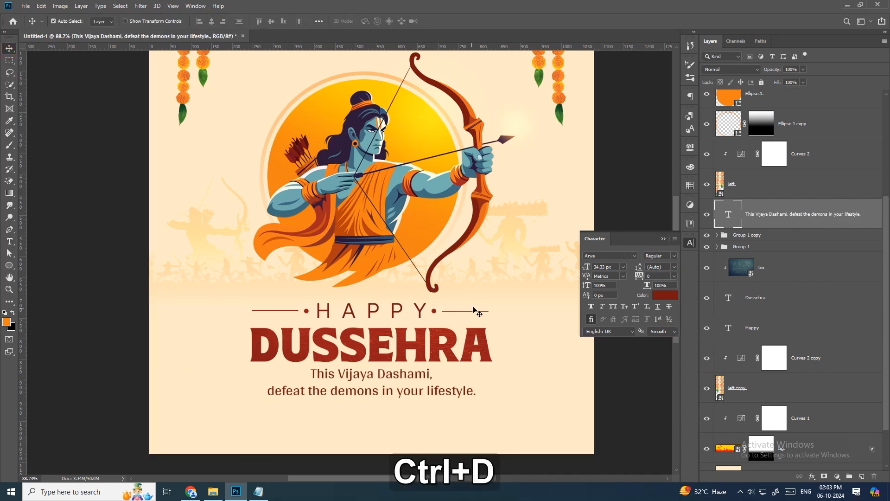
pyautogui.hotkey('shift', 'Down')
pyautogui.hotkey('shift', 'Down')
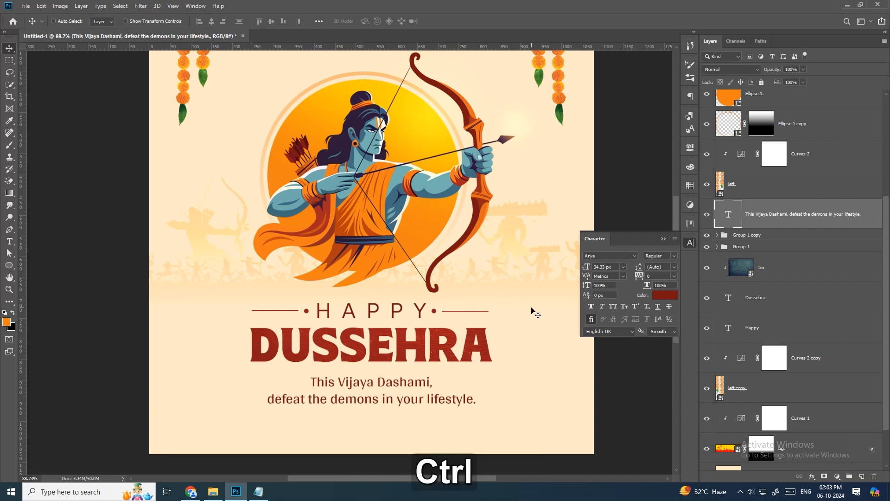
# Open the Save As dialog, cancel it without saving, and collapse the Character panel.
pyautogui.hotkey('ctrl', 's')
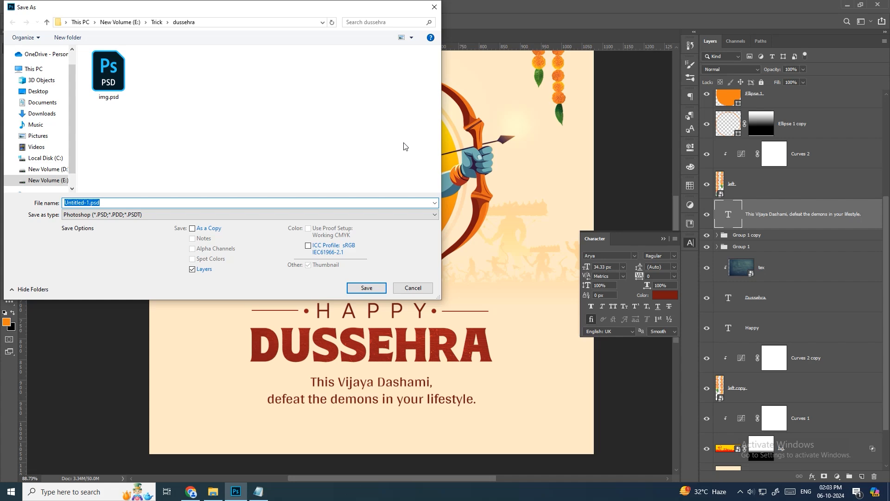
pyautogui.press('Escape')
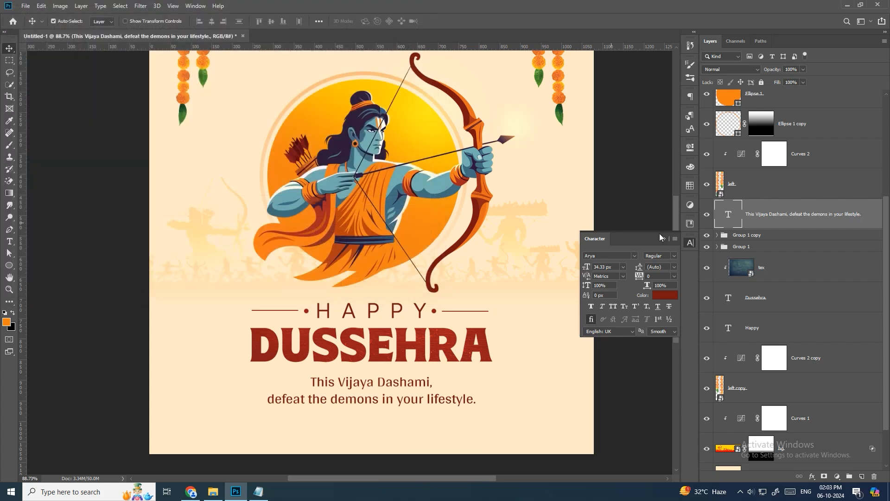
pyautogui.click(664, 241)
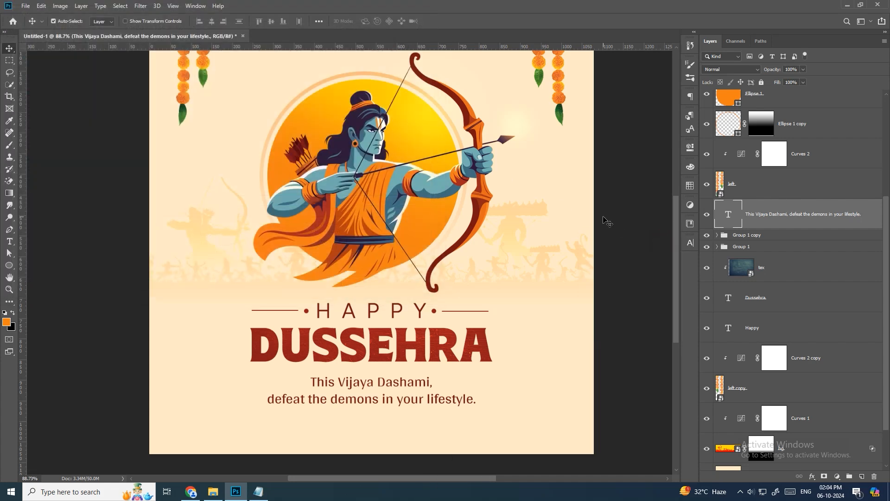
# Switch to File Explorer and place the instagram, social and facebook icon files into the Photoshop poster as separate layers.
pyautogui.press('alt')
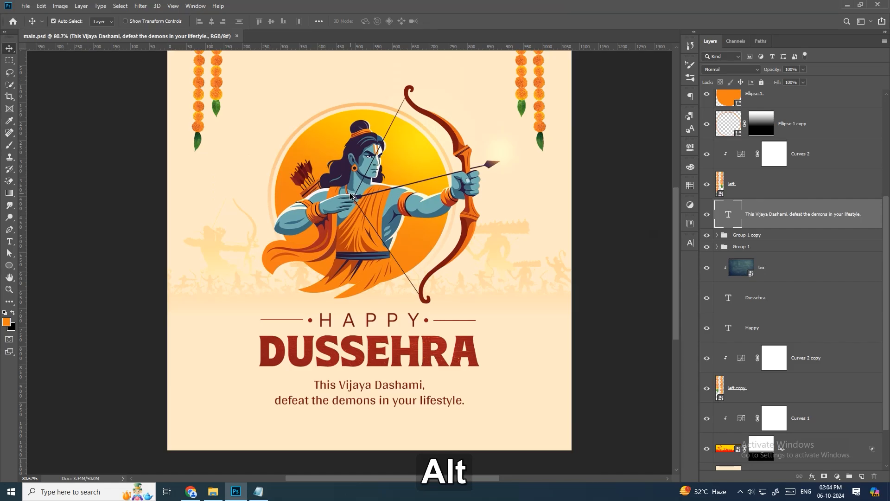
pyautogui.hotkey('alt', 'Tab')
pyautogui.click(242, 100)
pyautogui.keyDown('ctrl'); pyautogui.click(665, 119); pyautogui.keyUp('ctrl')
pyautogui.keyDown('ctrl'); pyautogui.click(411, 215); pyautogui.keyUp('ctrl')
pyautogui.moveTo(649, 127); pyautogui.dragTo(492, 160)
pyautogui.hotkey('alt', 'Tab')
pyautogui.press('Return')
pyautogui.press('Return')
pyautogui.press('Return')
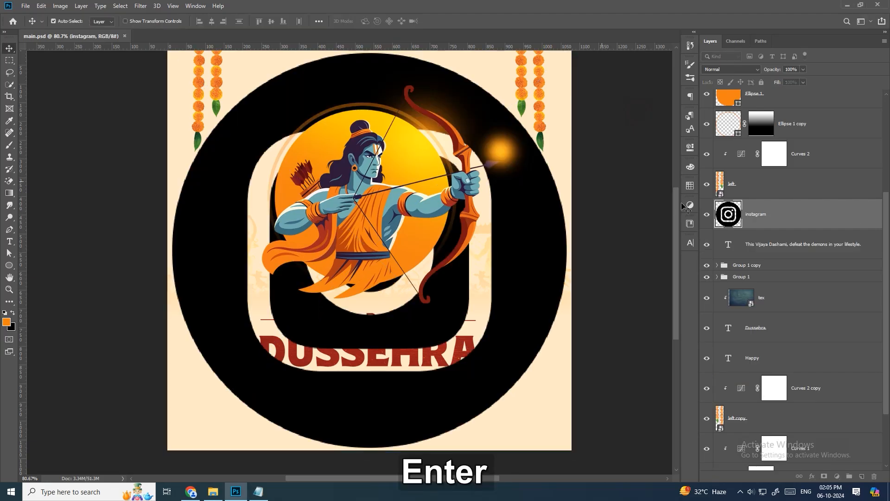
# Scale the instagram, social and facebook icon layers together to about 36 px wide and place them by the message's last line.
pyautogui.keyDown('shift'); pyautogui.click(788, 274); pyautogui.keyUp('shift')
pyautogui.hotkey('ctrl', 't')
pyautogui.moveTo(580, 453); pyautogui.dragTo(415, 296)
pyautogui.moveTo(388, 272); pyautogui.dragTo(454, 432)
pyautogui.moveTo(482, 367); pyautogui.dragTo(443, 401)
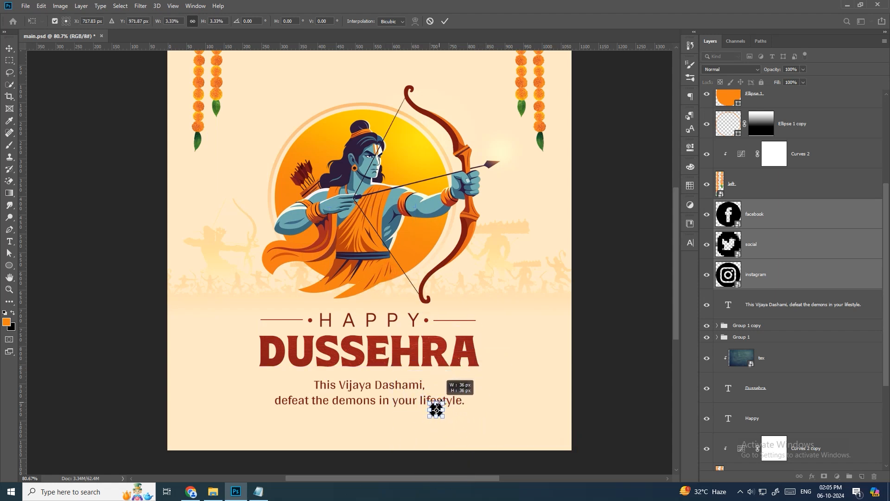
pyautogui.press('Return')
# Move the three stacked icons down below the message and left toward the start of its second line.
pyautogui.hotkey('shift', 'Down')
pyautogui.hotkey('shift', 'Down')
pyautogui.hotkey('shift', 'Down')
pyautogui.hotkey('shift', 'Down')
pyautogui.hotkey('shift', 'Down')
pyautogui.hotkey('shift', 'Left')
pyautogui.hotkey('shift', 'Left')
pyautogui.hotkey('shift', 'Left')
pyautogui.hotkey('shift', 'Left')
pyautogui.hotkey('shift', 'Left')
pyautogui.hotkey('shift', 'Left')
pyautogui.hotkey('shift', 'Left')
pyautogui.hotkey('shift', 'Left')
pyautogui.hotkey('shift', 'Left')
pyautogui.hotkey('shift', 'Left')
pyautogui.hotkey('shift', 'Left')
pyautogui.hotkey('shift', 'Left')
pyautogui.hotkey('shift', 'Left')
pyautogui.hotkey('shift', 'Left')
pyautogui.hotkey('shift', 'Left')
pyautogui.hotkey('shift', 'Left')
pyautogui.hotkey('shift', 'Left')
pyautogui.hotkey('shift', 'Left')
pyautogui.hotkey('shift', 'Left')
pyautogui.hotkey('shift', 'Left')
pyautogui.hotkey('shift', 'Left')
# Reorder the instagram layer between facebook and social, and shift the Instagram icon right, beside the Facebook icon.
pyautogui.click(767, 273)
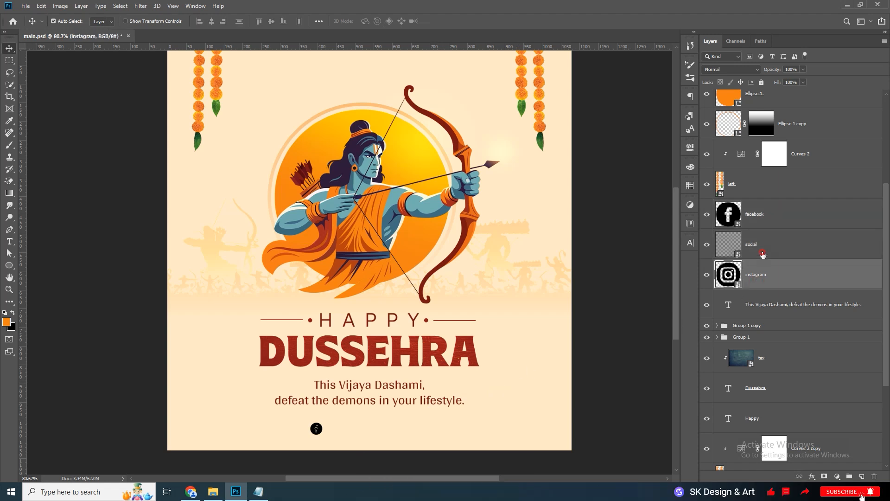
pyautogui.click(765, 218)
pyautogui.moveTo(779, 273); pyautogui.dragTo(810, 239)
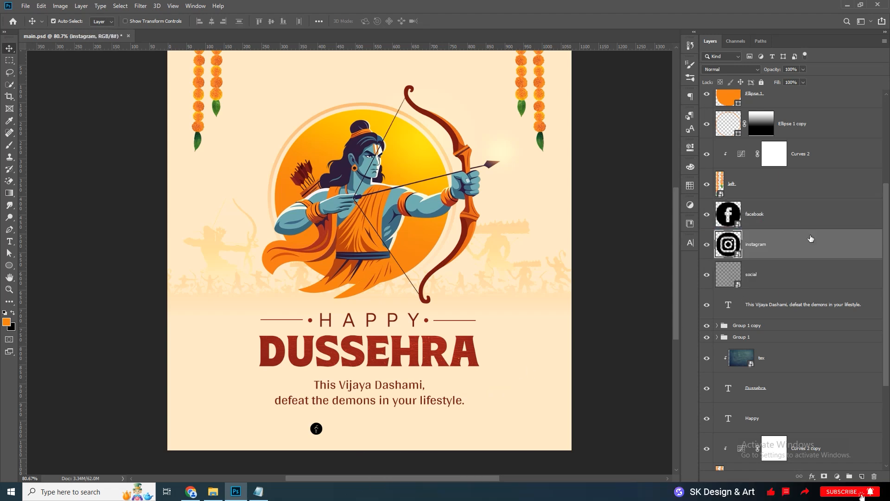
pyautogui.hotkey('shift', 'Right')
# Free-transform the Twitter icon on the social layer and place it to the right of the Instagram icon.
pyautogui.click(787, 274)
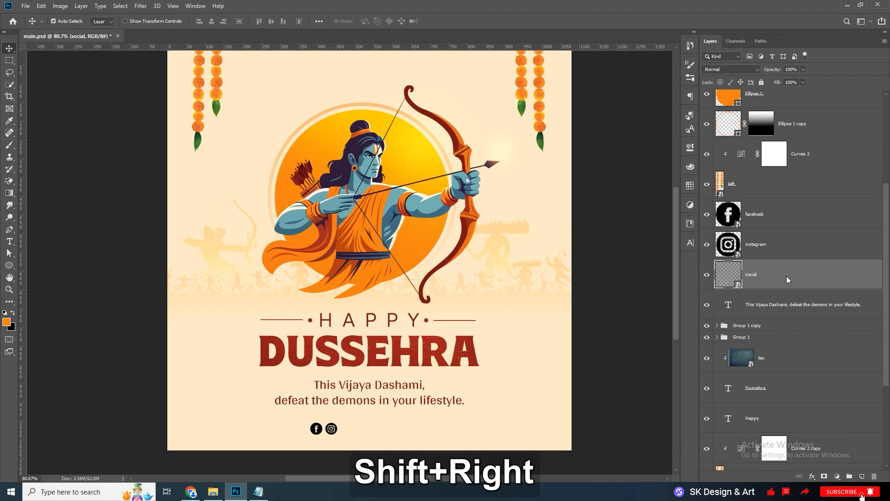
pyautogui.hotkey('ctrl', 't')
pyautogui.moveTo(358, 425); pyautogui.dragTo(441, 383)
pyautogui.press('Return')
pyautogui.scroll(8, 357, 439)
pyautogui.hotkey('ctrl', 't')
pyautogui.press('Return')
# Bring the Instagram, Facebook and Twitter icons together in one row below the message with roughly equal gaps.
pyautogui.moveTo(306, 383); pyautogui.dragTo(390, 385)
pyautogui.moveTo(272, 379); pyautogui.dragTo(340, 380)
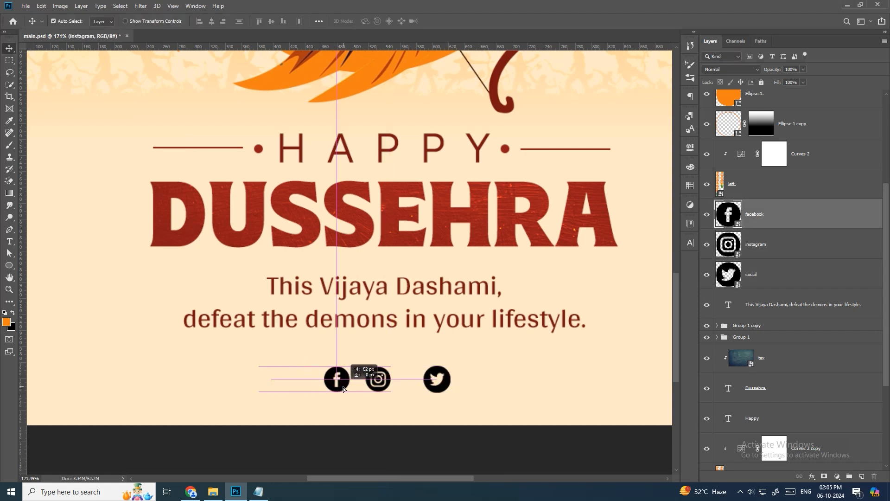
pyautogui.scroll(4, 392, 389)
pyautogui.moveTo(444, 384); pyautogui.dragTo(412, 384)
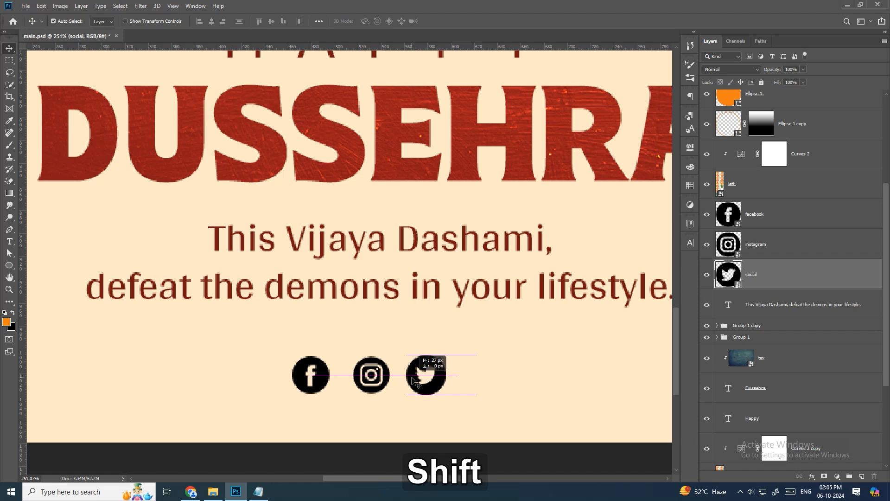
# Place horizontal guides at the Twitter icon's upper and lower edges and scale the Instagram and Facebook icons to match its height.
pyautogui.moveTo(423, 45); pyautogui.dragTo(408, 355)
pyautogui.moveTo(457, 46); pyautogui.dragTo(441, 395)
pyautogui.click(387, 381)
pyautogui.hotkey('ctrl', 't')
pyautogui.moveTo(391, 355); pyautogui.dragTo(395, 351)
pyautogui.press('Return')
pyautogui.click(323, 373)
pyautogui.hotkey('ctrl', 't')
pyautogui.moveTo(328, 356); pyautogui.dragTo(330, 354)
pyautogui.press('Return')
# Distribute the three social icons evenly in their row and group their layers.
pyautogui.click(784, 274)
pyautogui.keyDown('shift'); pyautogui.click(785, 215); pyautogui.keyUp('shift')
pyautogui.click(299, 21)
pyautogui.scroll(-10, 479, 276)
pyautogui.moveTo(478, 273); pyautogui.dragTo(427, 342)
pyautogui.hotkey('ctrl', 'g')
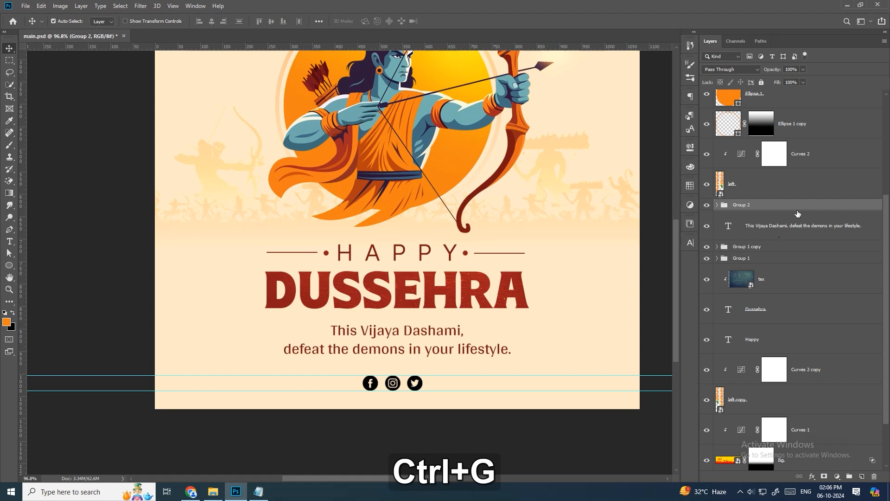
# Add a Color Overlay to the icon group, using an orange sampled from the circle behind the archer.
pyautogui.doubleClick(794, 205)
pyautogui.click(561, 300)
pyautogui.click(744, 209)
pyautogui.click(468, 157)
pyautogui.click(854, 223)
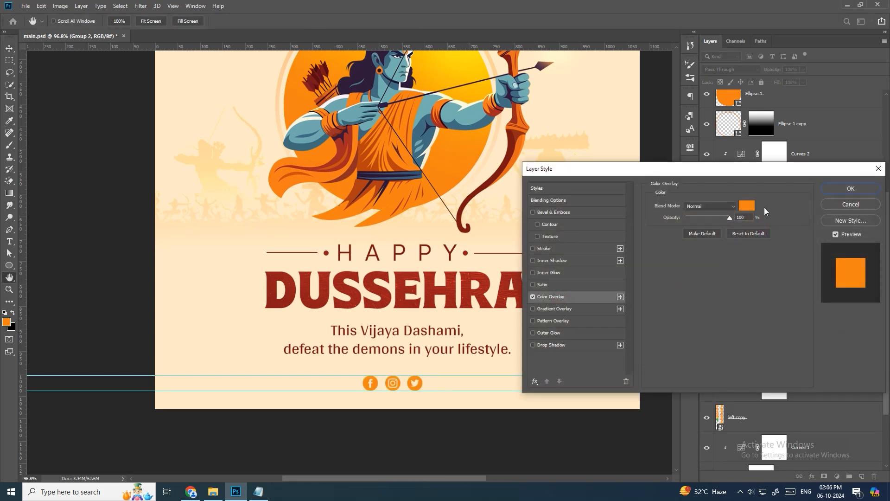
pyautogui.click(856, 190)
# Shift the Facebook and Instagram icons left to widen the gaps evenly, and collapse the icon group.
pyautogui.keyDown('shift'); pyautogui.click(785, 245); pyautogui.keyUp('shift')
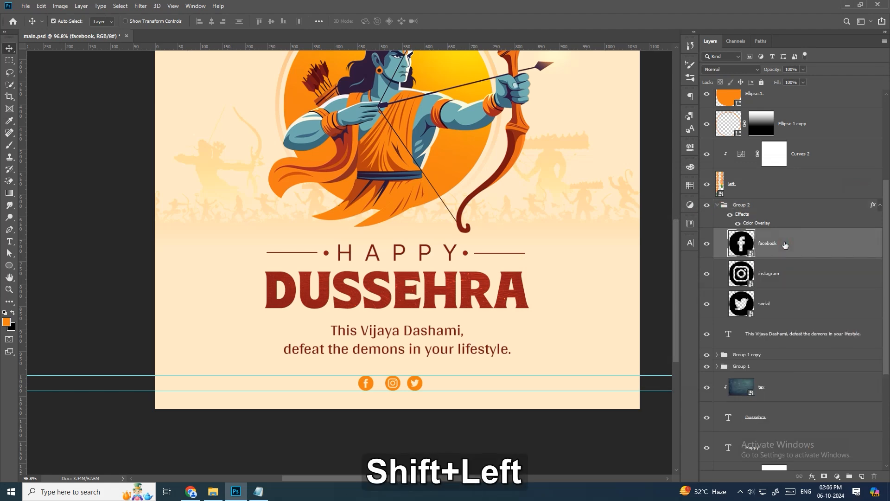
pyautogui.keyDown('shift'); pyautogui.click(779, 304); pyautogui.keyUp('shift')
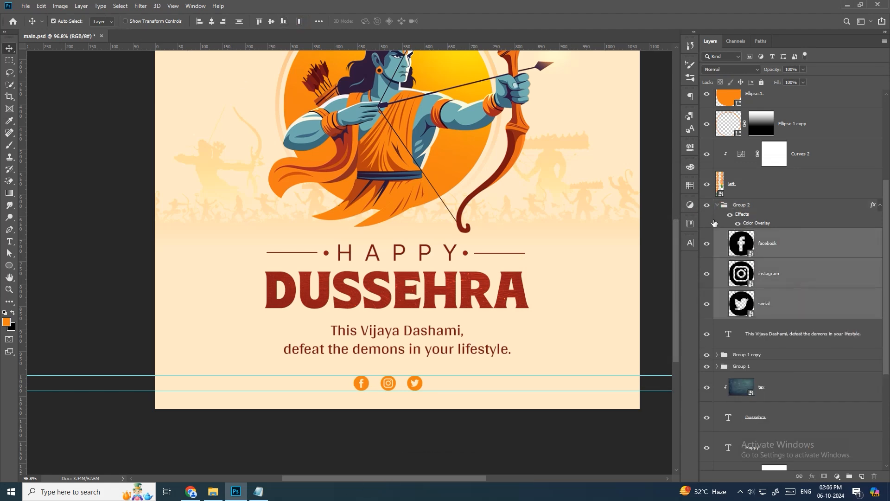
pyautogui.click(717, 204)
# Centre the icon group horizontally on the canvas and save the document.
pyautogui.hotkey('ctrl', 'a')
pyautogui.click(212, 21)
pyautogui.hotkey('ctrl', 'd')
pyautogui.hotkey('ctrl', 's')
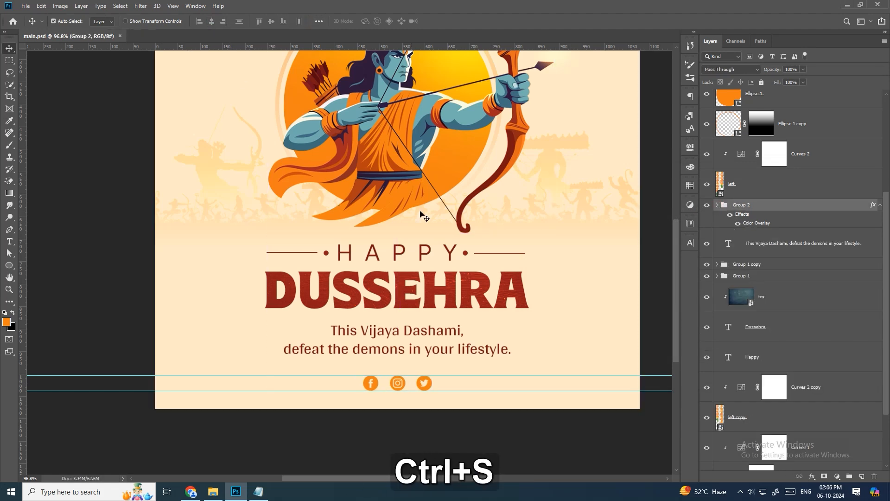
# Hide the guides and nudge the icon group up and back down below the message.
pyautogui.scroll(1, 421, 213)
pyautogui.hotkey('ctrl', 'h')
pyautogui.moveTo(422, 173); pyautogui.dragTo(421, 221)
pyautogui.hotkey('shift', 'Up')
pyautogui.hotkey('shift', 'Up')
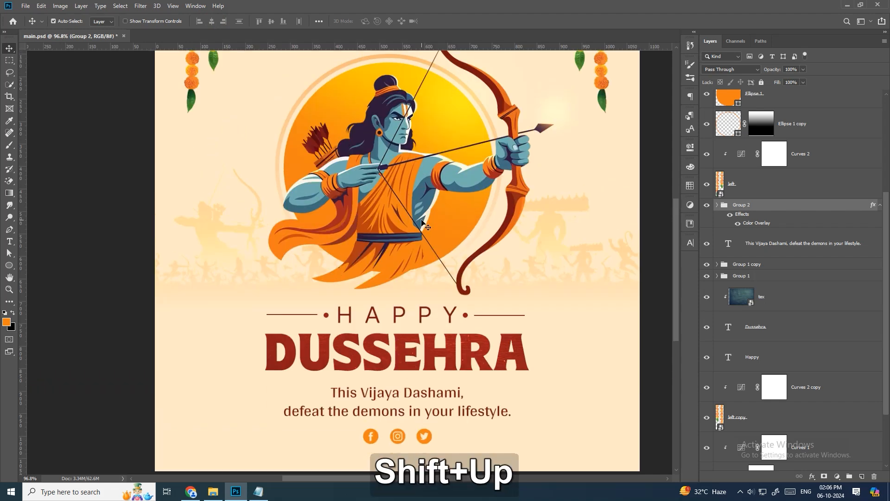
pyautogui.hotkey('shift', 'Down')
# Try a lower fill on the icon group and return it to 100%.
pyautogui.click(803, 82)
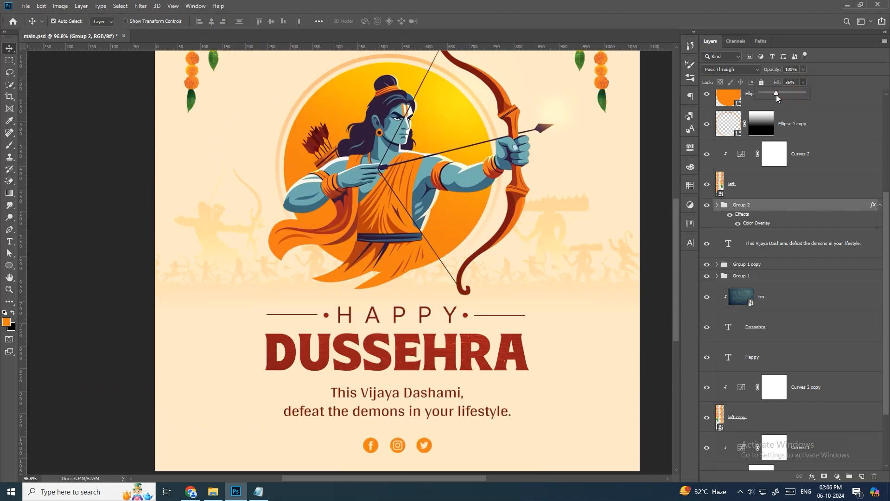
pyautogui.moveTo(780, 93); pyautogui.dragTo(822, 96)
pyautogui.press('Return')
pyautogui.scroll(-2, 412, 255)
pyautogui.moveTo(435, 150); pyautogui.dragTo(434, 173)
pyautogui.hotkey('ctrl', 'r')
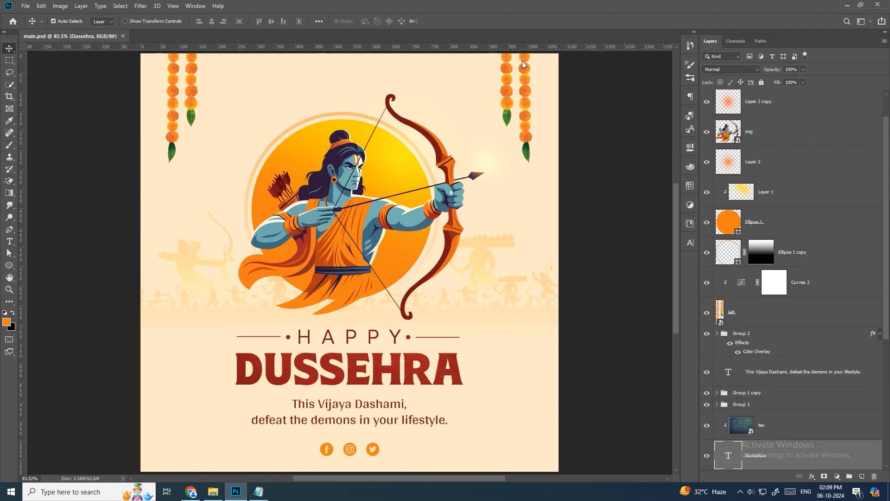
# Create a new empty layer directly above the cream Rectangle 1 background layer.
pyautogui.scroll(-5, 823, 343)
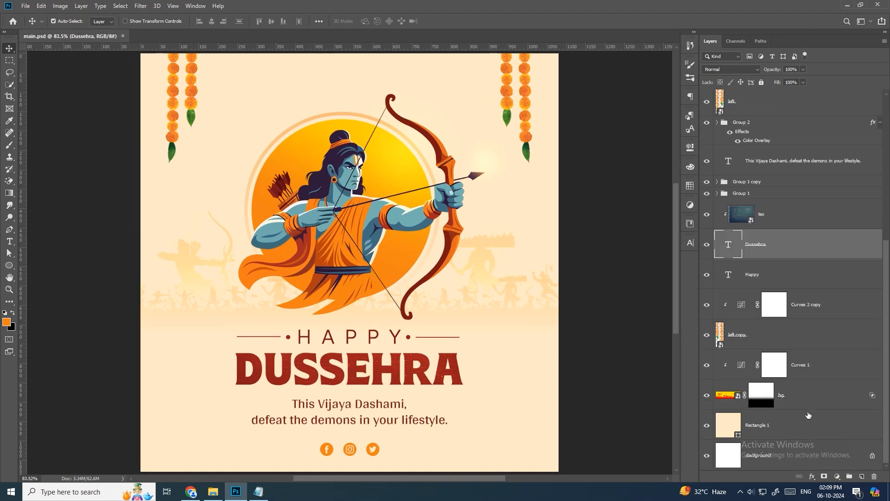
pyautogui.click(804, 422)
pyautogui.click(861, 476)
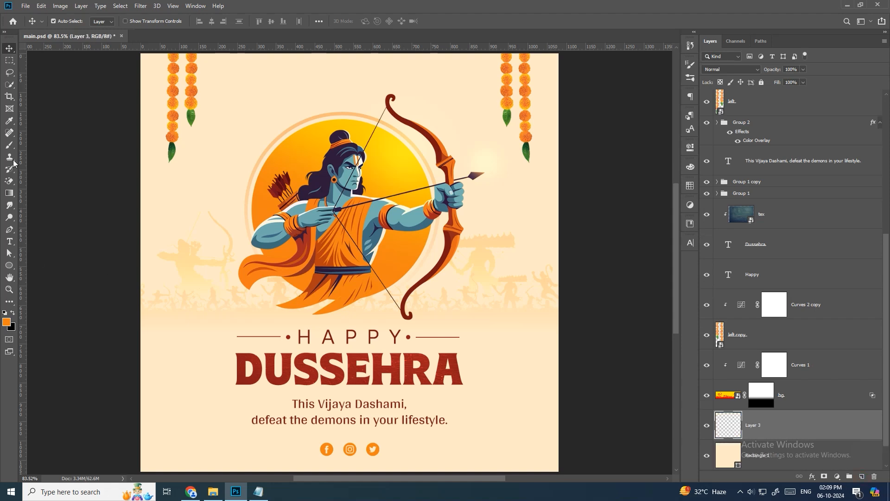
# Choose the Brush tool and set the foreground colour to white.
pyautogui.press('b')
pyautogui.click(6, 322)
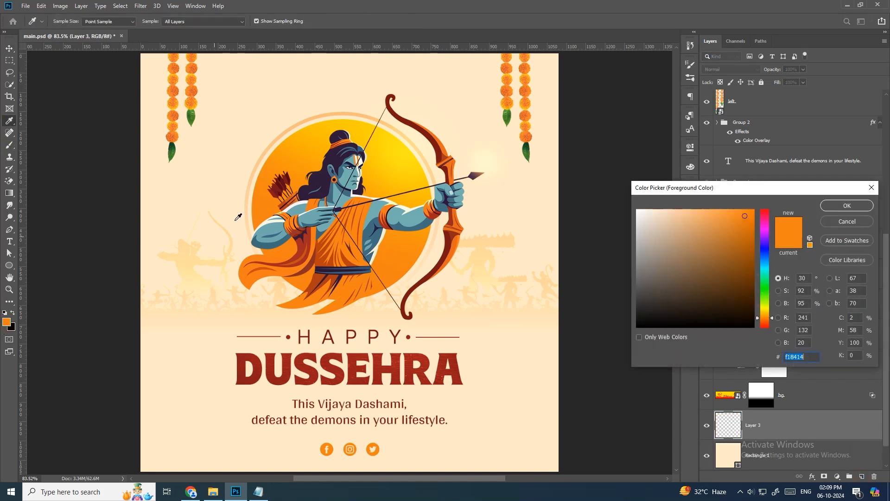
pyautogui.click(263, 121)
pyautogui.click(847, 205)
# Paint a soft white glow behind the archer on the new layer with a brush enlarged to about 800 px.
pyautogui.press(']')
pyautogui.press(']')
pyautogui.press(']')
pyautogui.press(']')
pyautogui.press(']')
pyautogui.press(']')
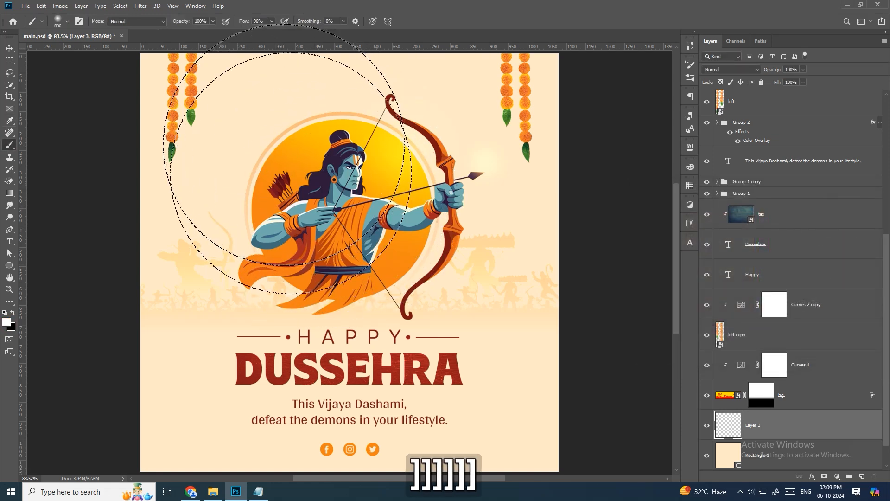
pyautogui.click(339, 207)
pyautogui.press('[')
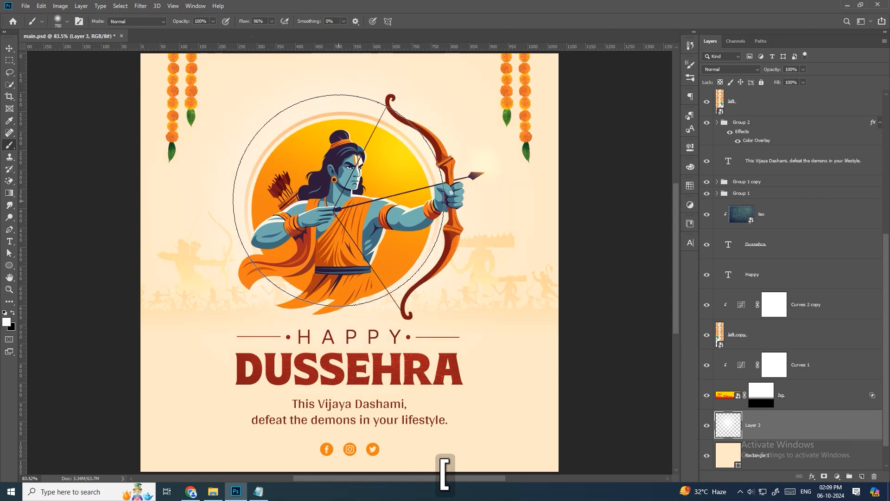
pyautogui.click(9, 49)
pyautogui.scroll(-1, 297, 179)
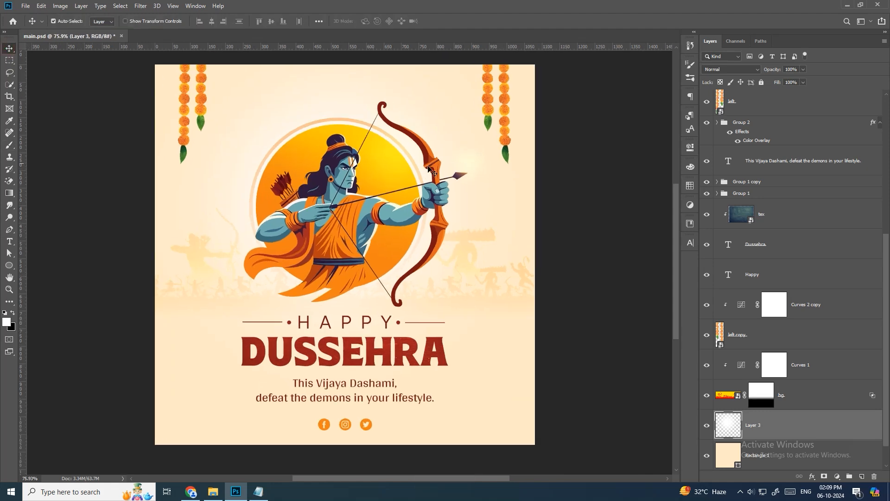
# Save the poster's changes to main.psd and review the whole design.
pyautogui.hotkey('ctrl', 's')
pyautogui.hotkey('ctrl', '0')
pyautogui.hotkey('ctrl', '-')
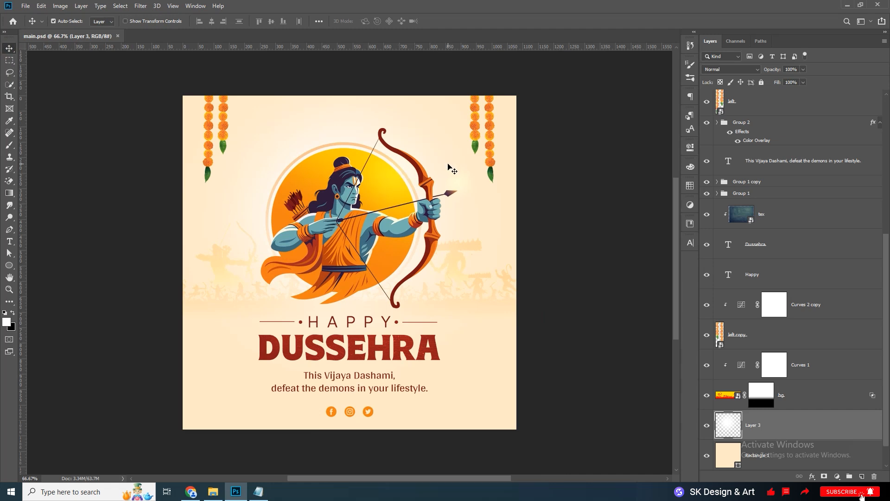
pyautogui.scroll(1, 456, 197)
pyautogui.moveTo(419, 201); pyautogui.dragTo(426, 197)
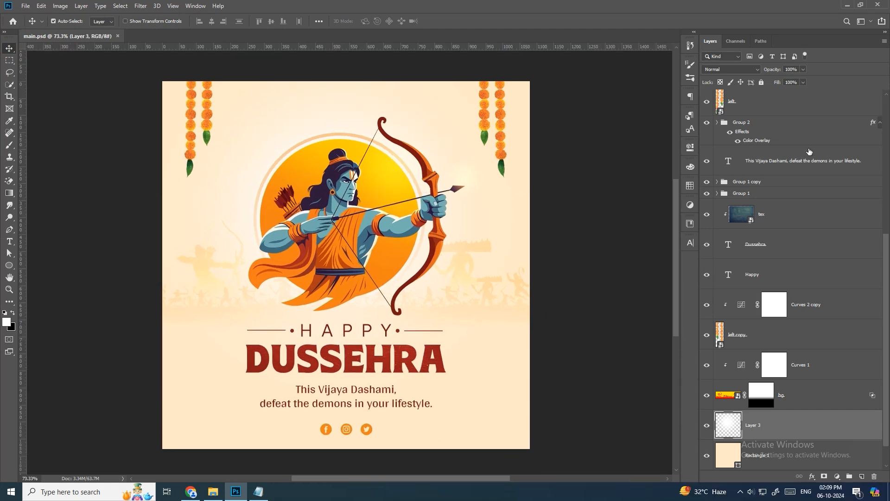
pyautogui.press('shift')
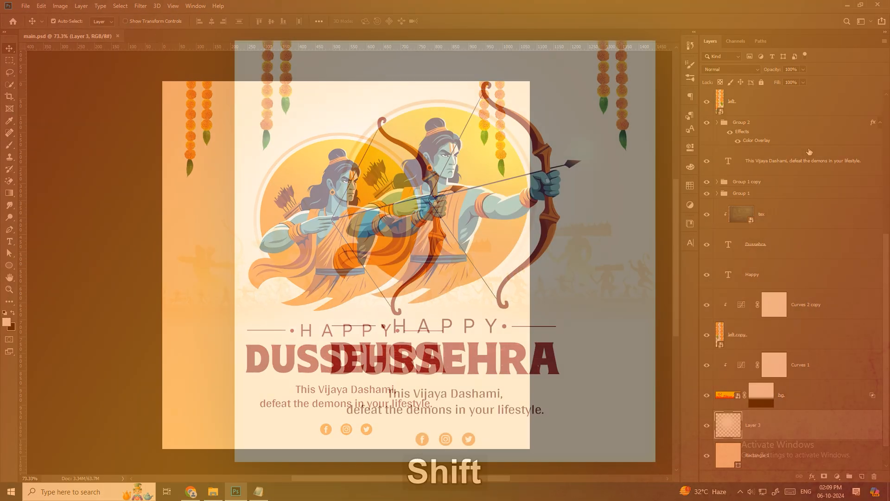